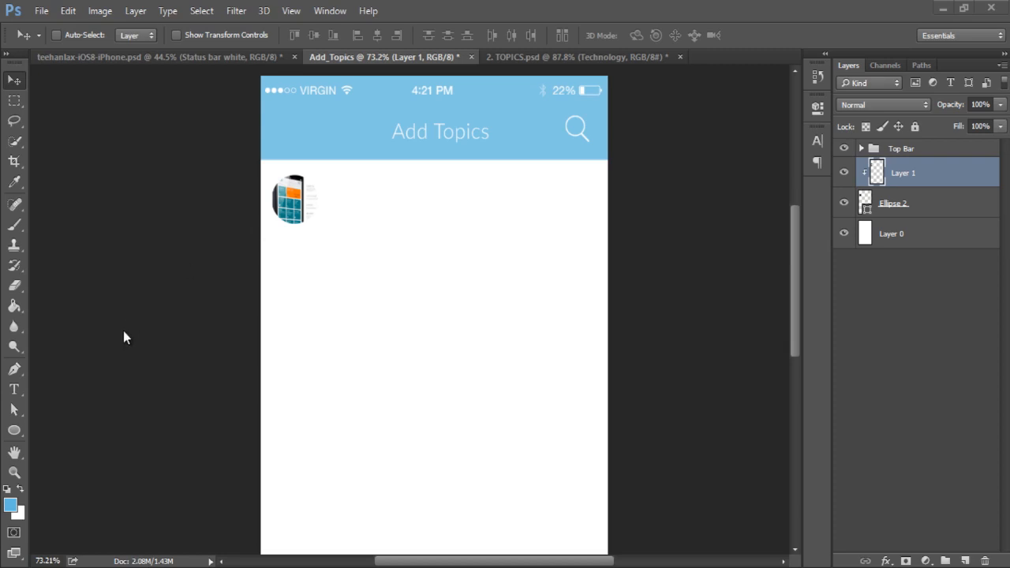
Add a horizontal text layer reading "Technology" beside the circular phone thumbnail.
click(14, 390)
click(15, 395)
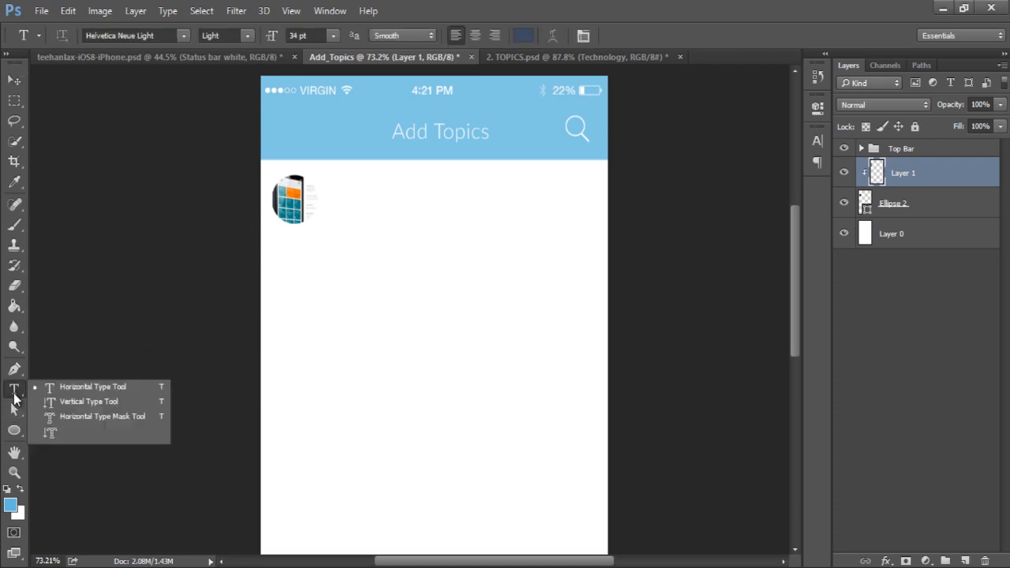
click(14, 394)
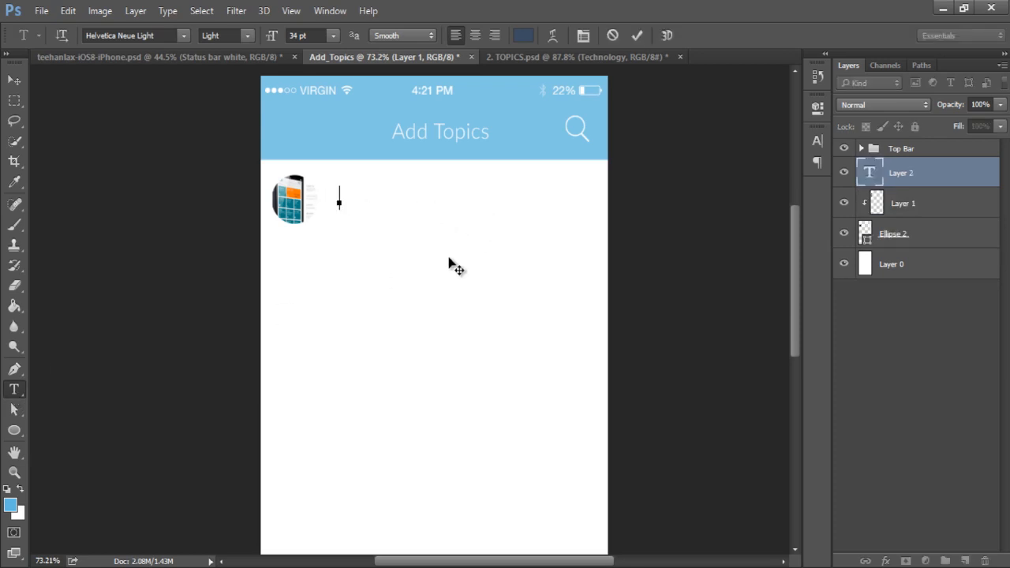
text(Technology)
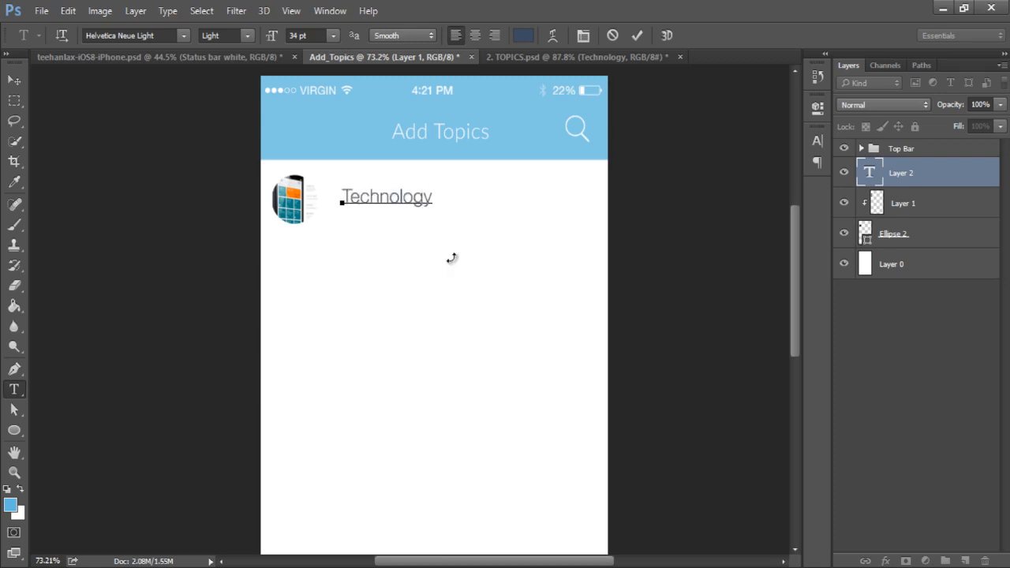
Change the font of the whole "Technology" text to Lato Light.
key(ctrl+a)
click(129, 35)
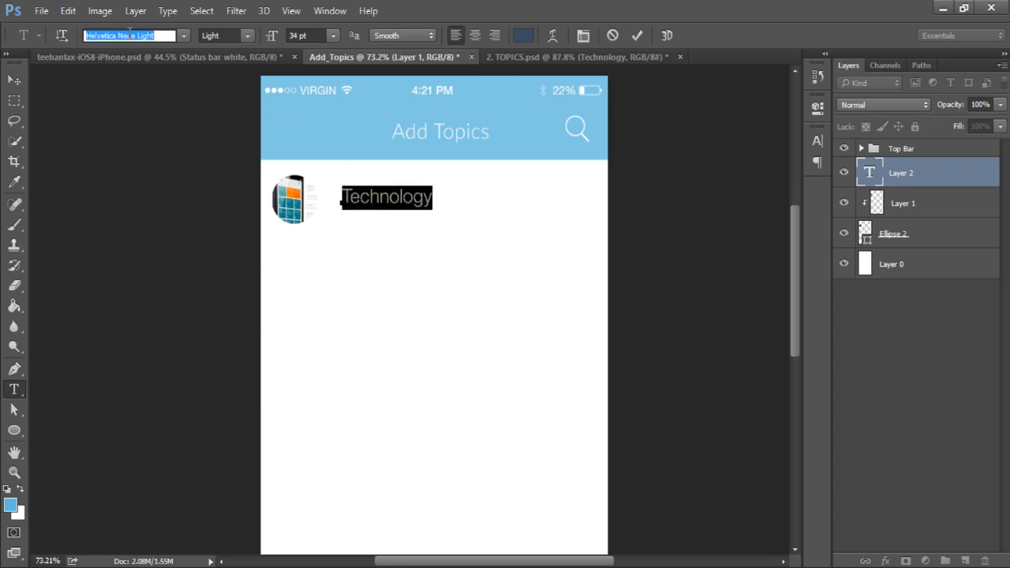
text(Lato)
key(Down)
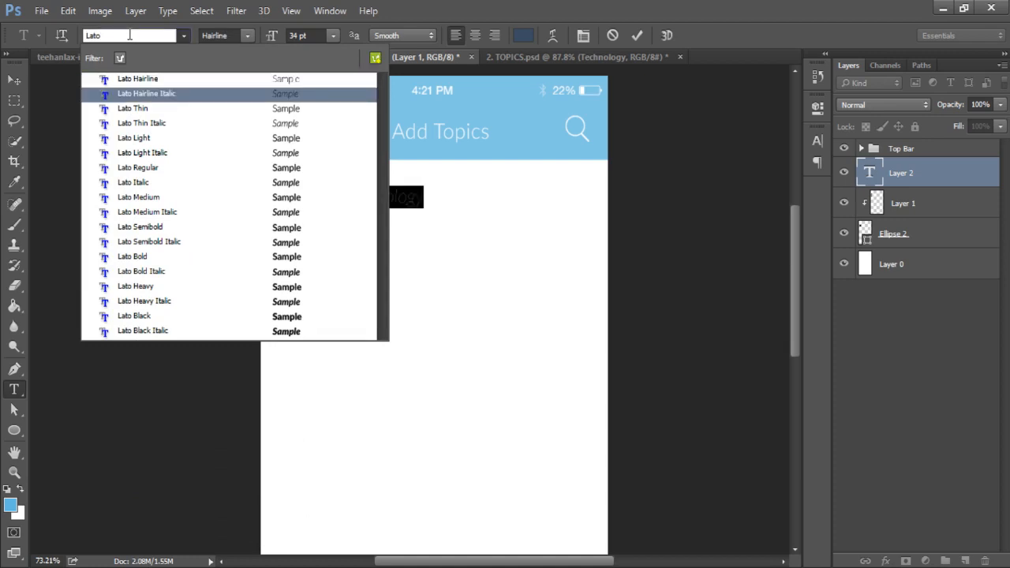
key(Down)
key(Down)
key(Down)
key(Return)
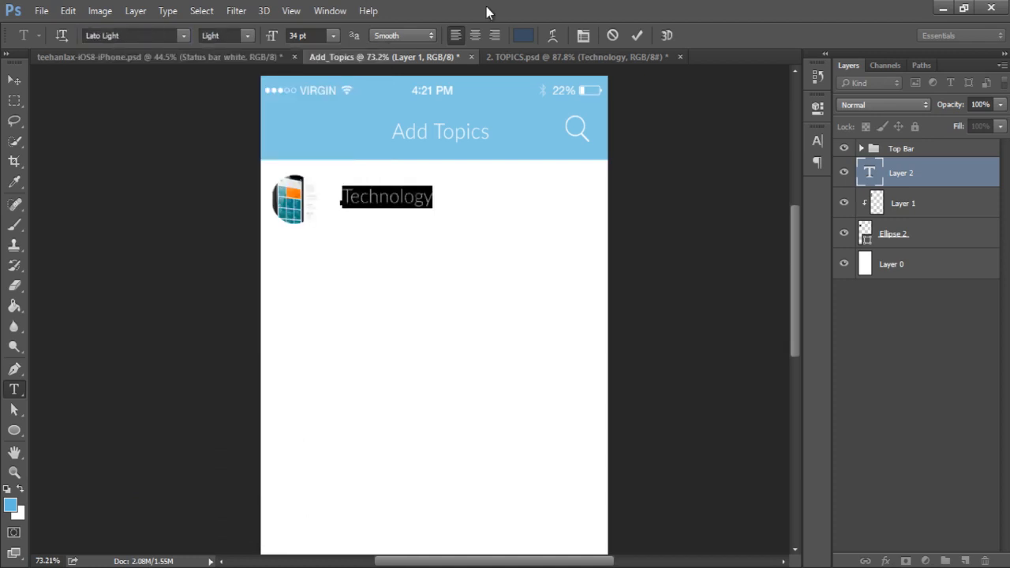
Set the "Technology" text color to dark gray #23262a and commit the text edit.
click(528, 38)
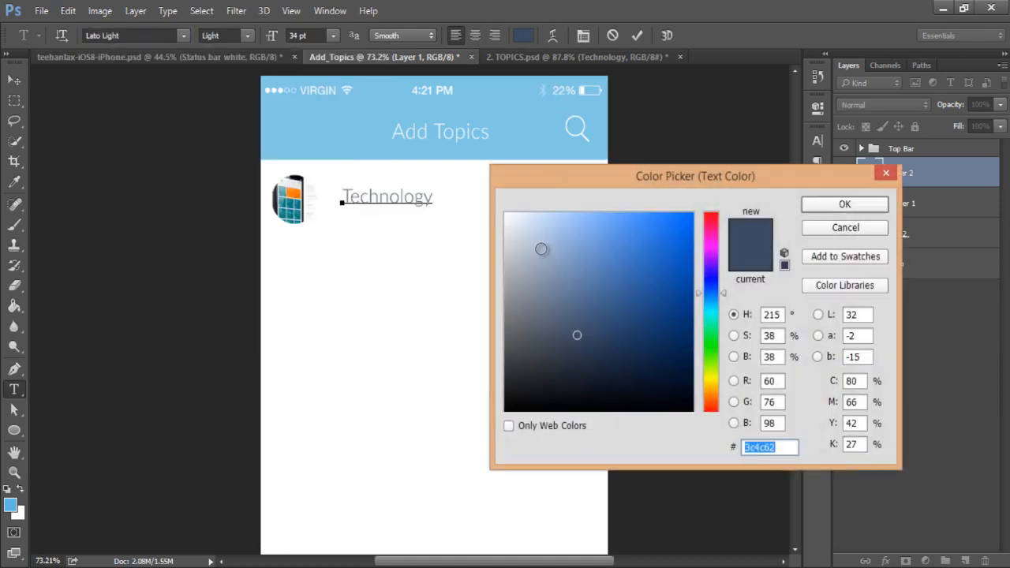
click(558, 280)
mouse_move(544, 351)
mouse_down()
mouse_move(535, 412)
mouse_move(578, 334)
mouse_move(563, 328)
mouse_move(532, 374)
mouse_move(517, 367)
mouse_move(568, 384)
mouse_move(567, 363)
mouse_move(535, 378)
mouse_up()
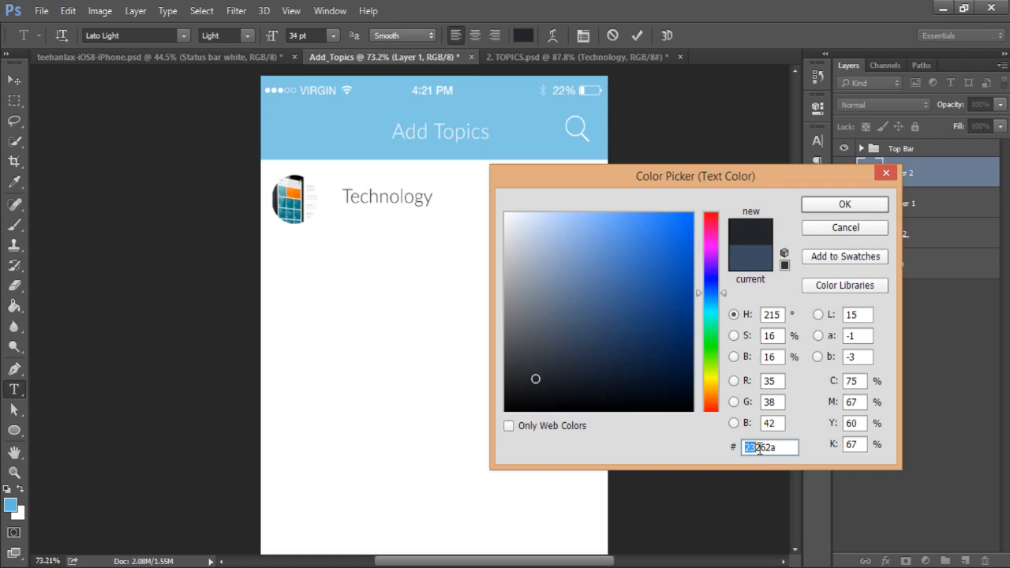
click(839, 204)
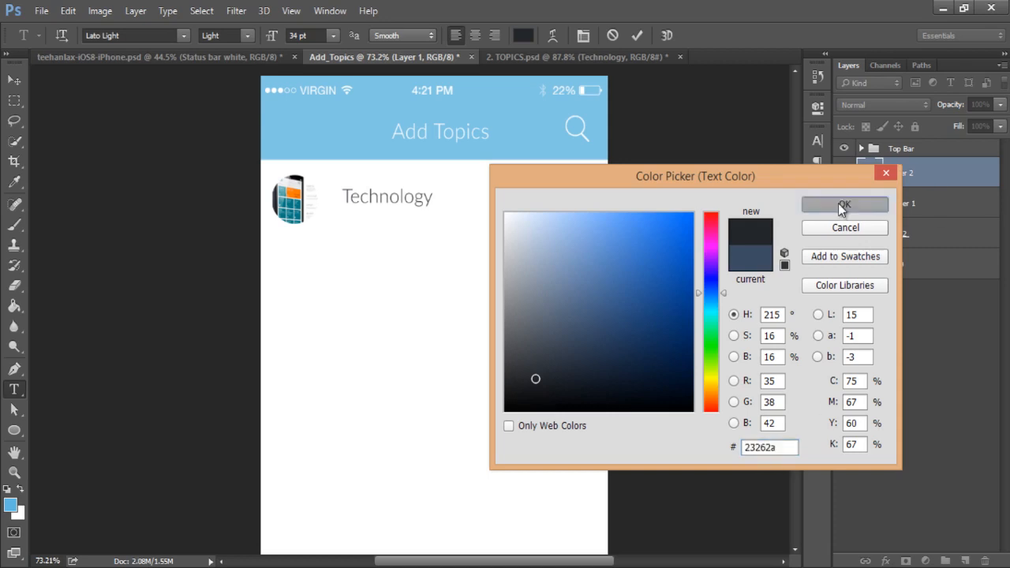
click(636, 36)
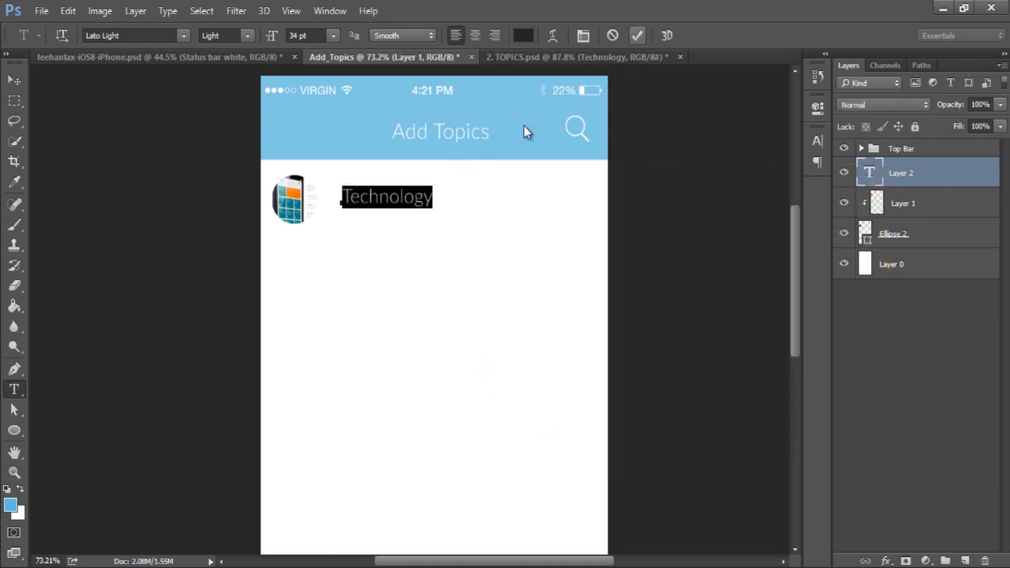
Draw a horizontal divider line about 643 px long and 1 px thick across the canvas below the Technology row.
scroll(452, 253, down, 2)
scroll(451, 253, up, 2)
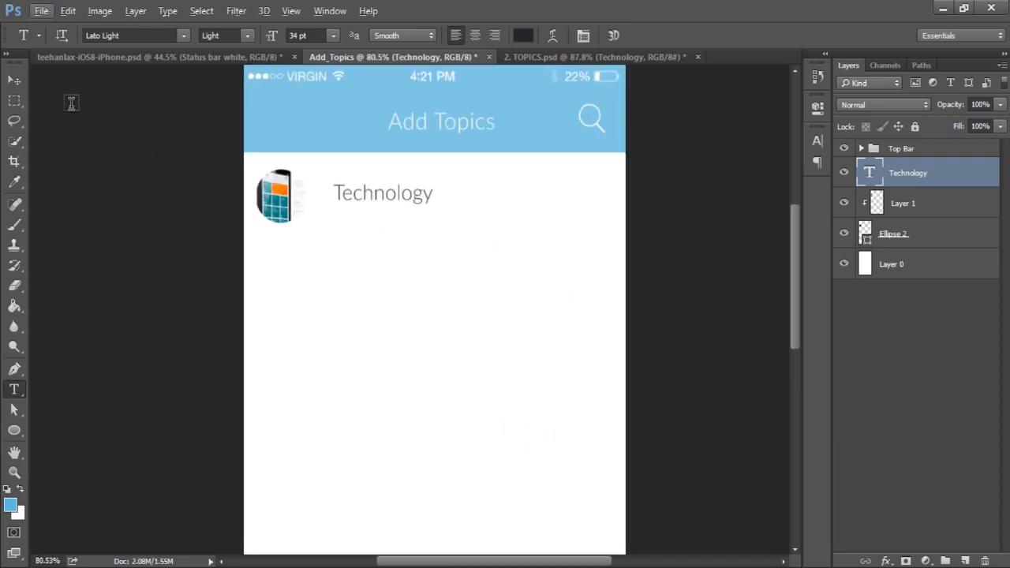
click(14, 80)
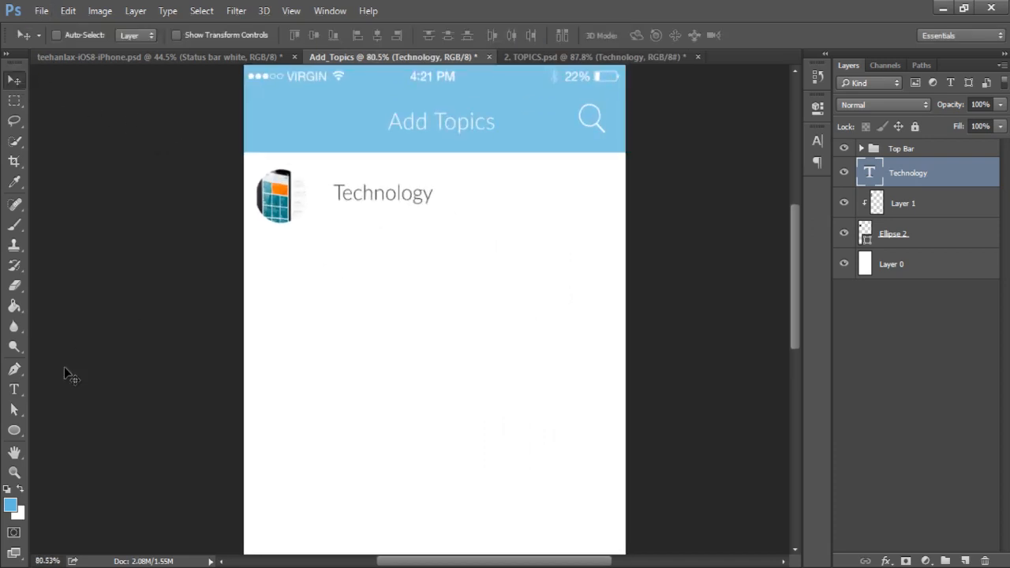
drag(27, 427, 71, 487)
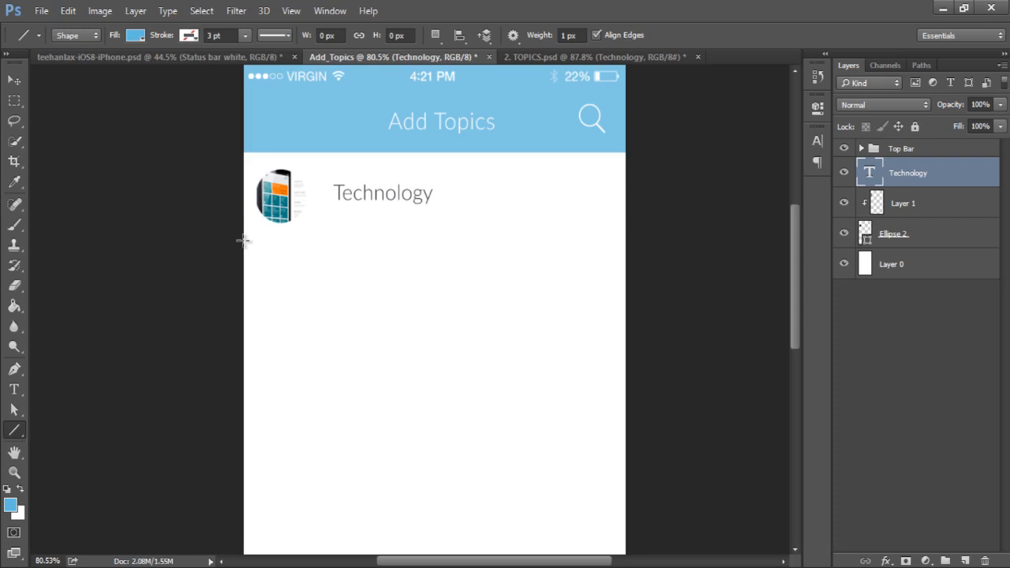
drag(243, 240, 629, 262)
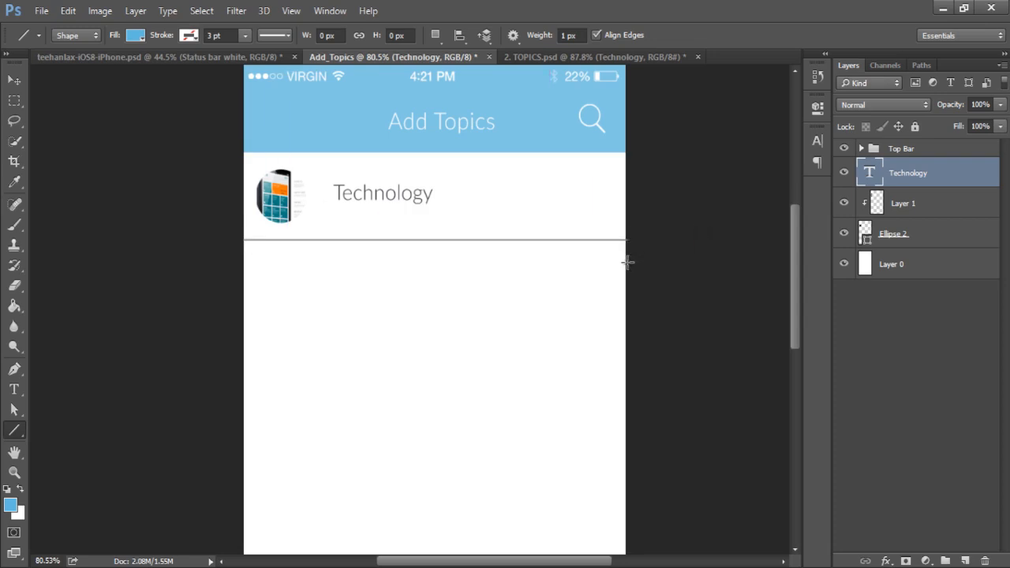
Change the divider line's fill to gray #9b9fa0 and deselect its layer.
click(137, 35)
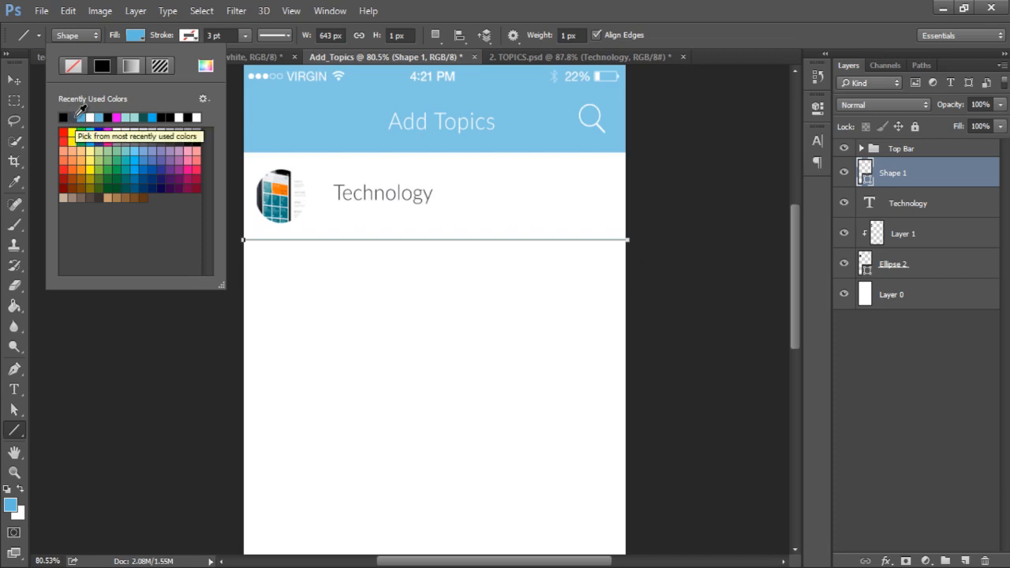
click(206, 66)
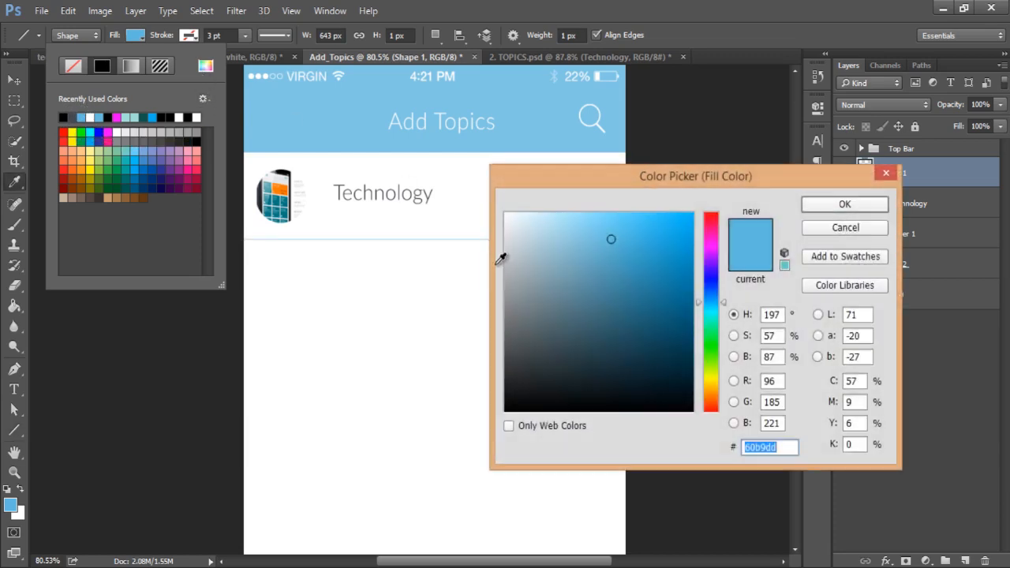
mouse_move(511, 297)
mouse_down()
mouse_move(526, 300)
mouse_move(530, 356)
mouse_move(510, 287)
mouse_up()
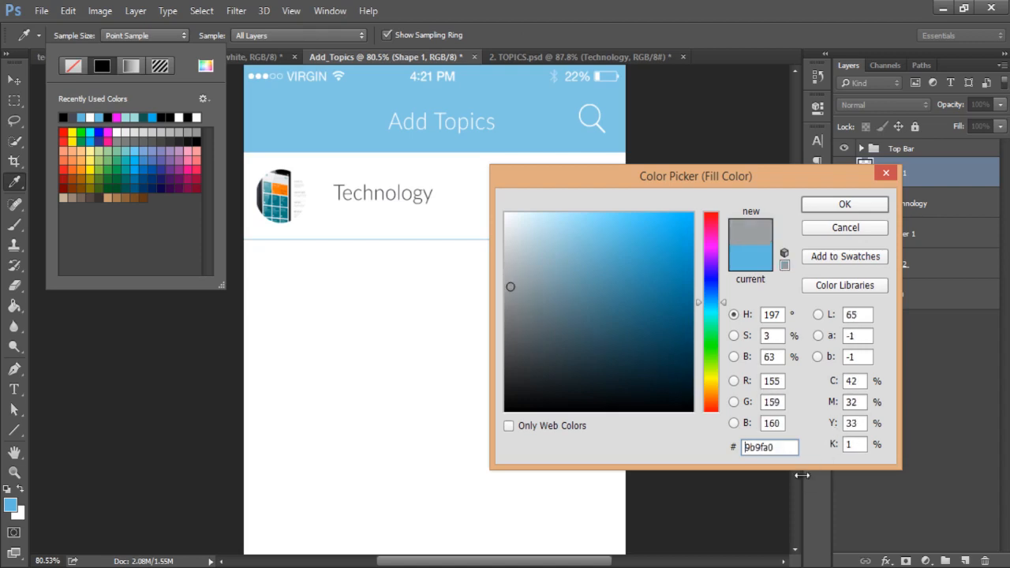
click(769, 450)
click(844, 204)
click(139, 36)
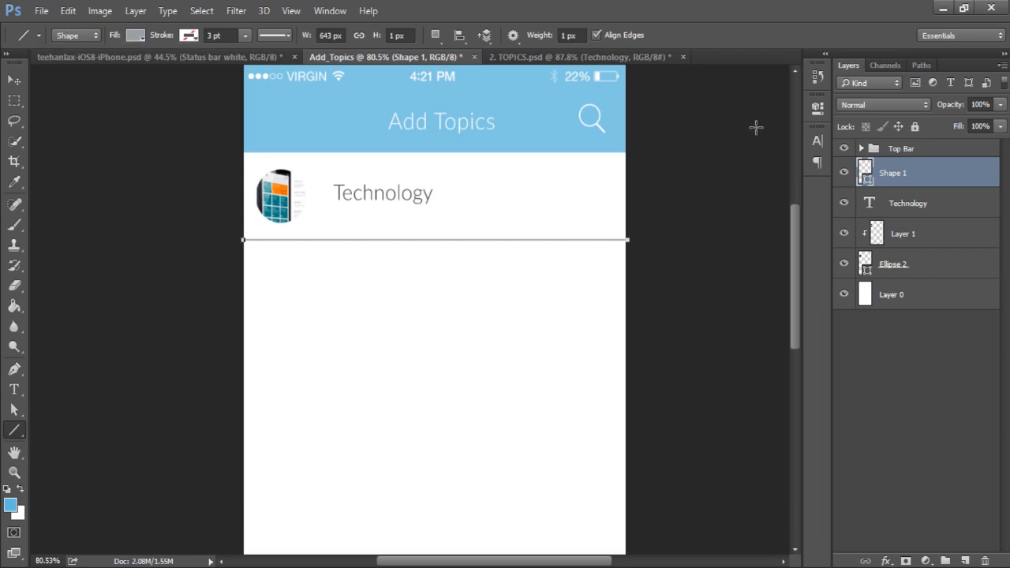
click(933, 357)
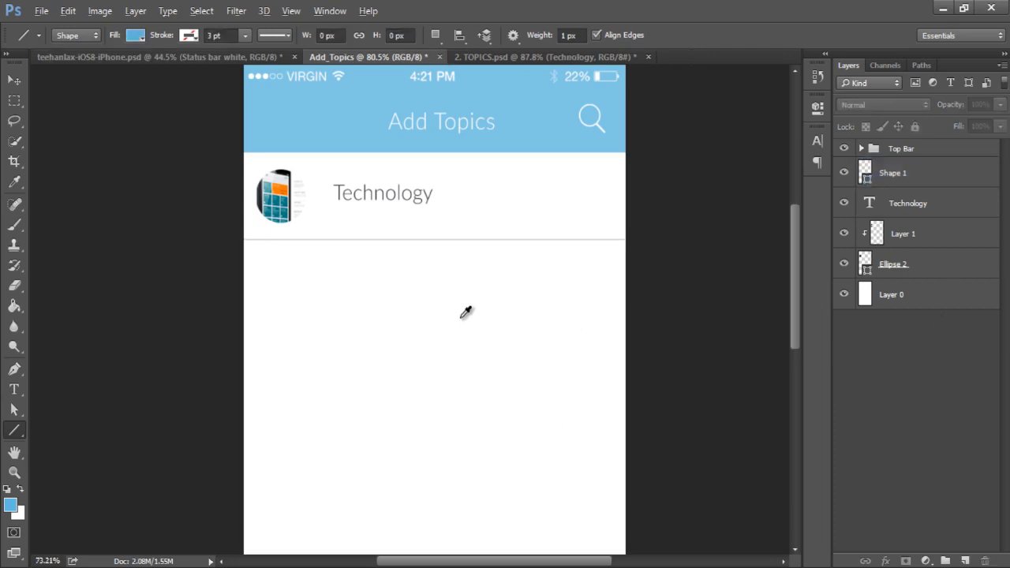
Nudge the "Technology" text layer down a few pixels to center it vertically in its row.
scroll(465, 312, down, 1)
scroll(466, 313, up, 1)
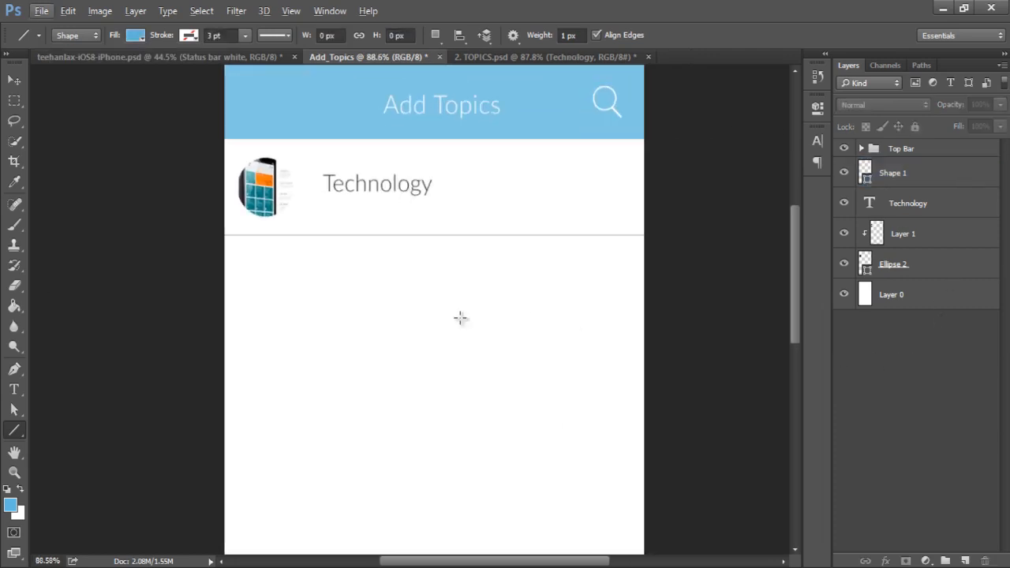
click(914, 205)
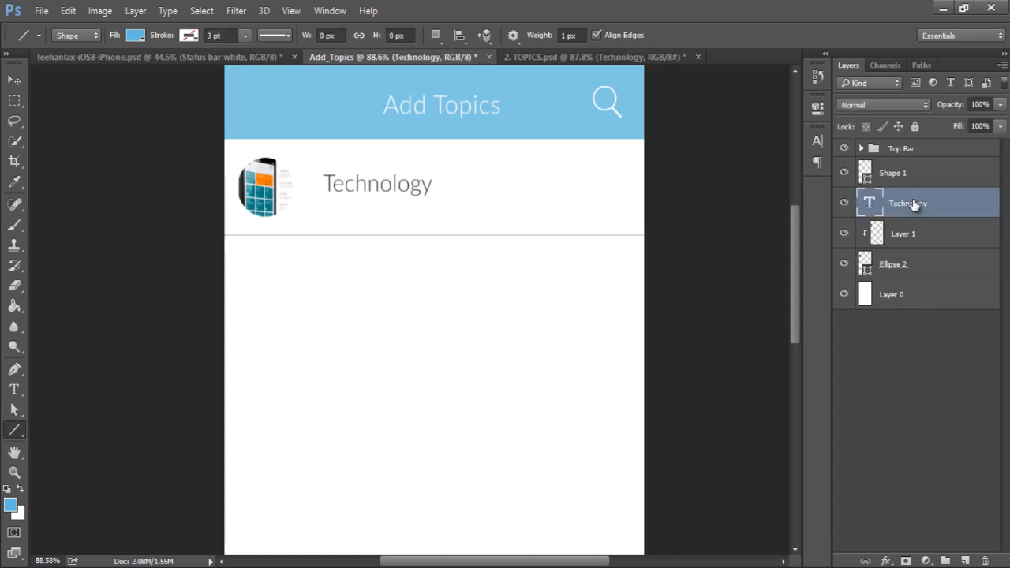
key(v)
key(Down)
key(Down)
key(Down)
key(Down)
key(Down)
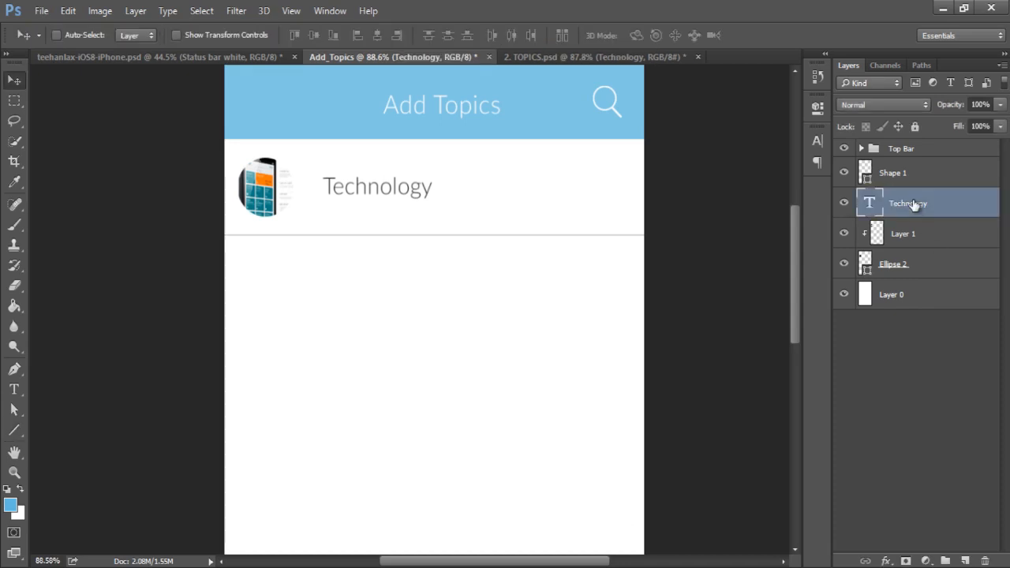
Compare the spacing above and below the "Technology" text using a rectangular marquee selection, and deselect.
click(13, 103)
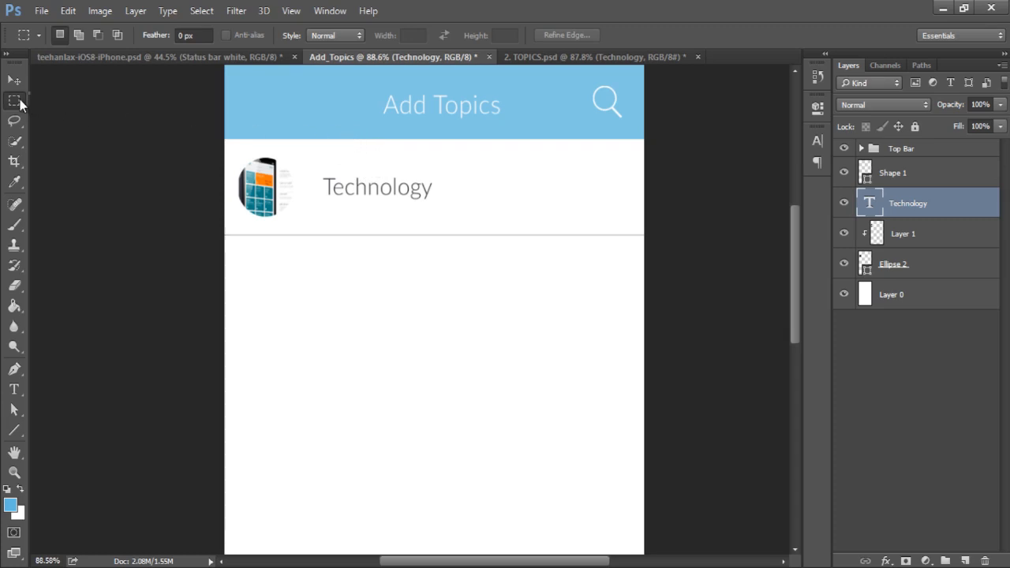
right_click(19, 104)
click(37, 102)
scroll(350, 176, up, 5)
scroll(299, 112, up, 1)
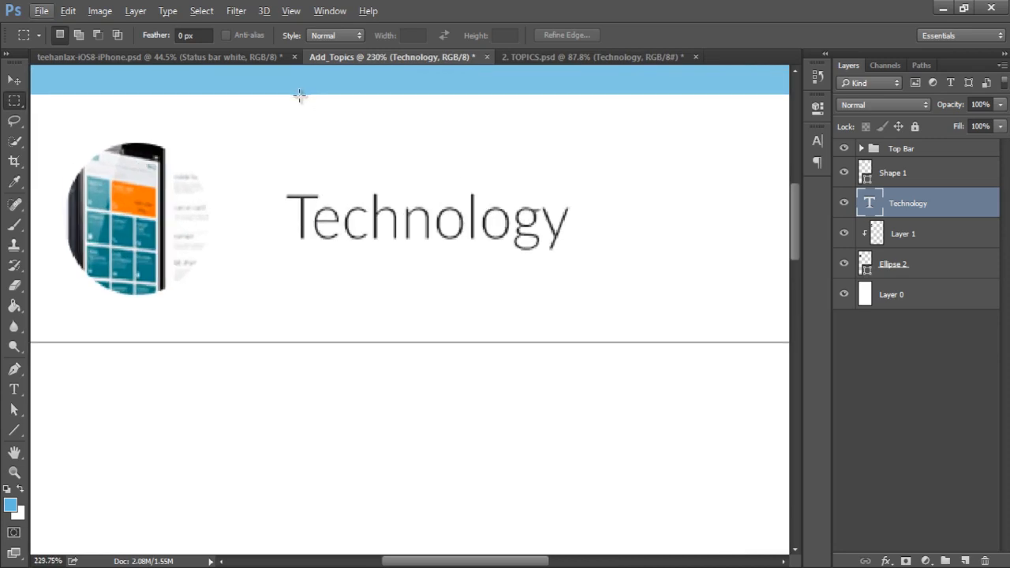
drag(298, 93, 368, 194)
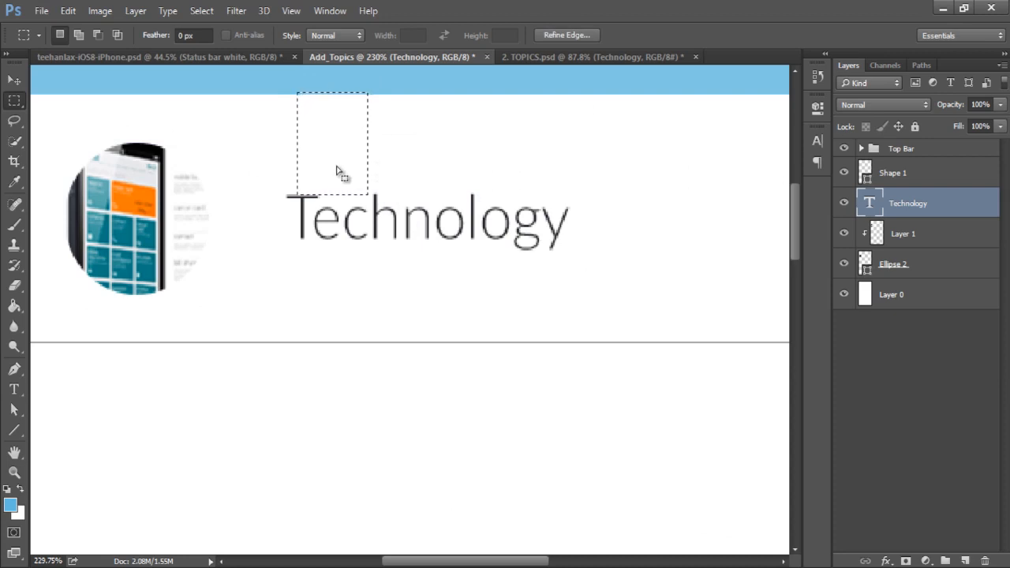
drag(347, 190, 340, 310)
click(474, 323)
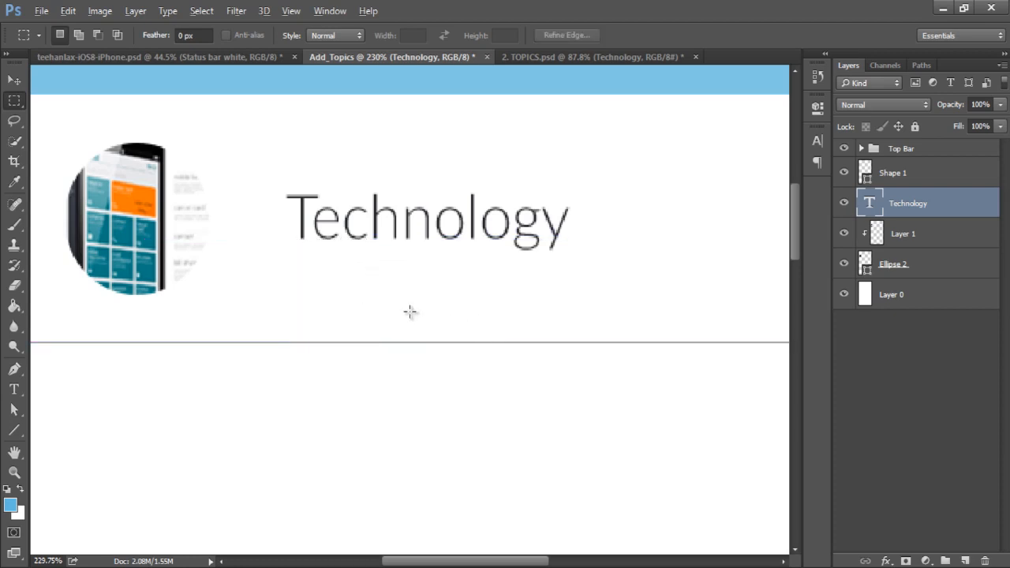
Draw a blue rounded rectangle about 155 by 54 px with 9 px corners at the far end of the Technology row.
scroll(409, 311, down, 13)
scroll(410, 312, up, 3)
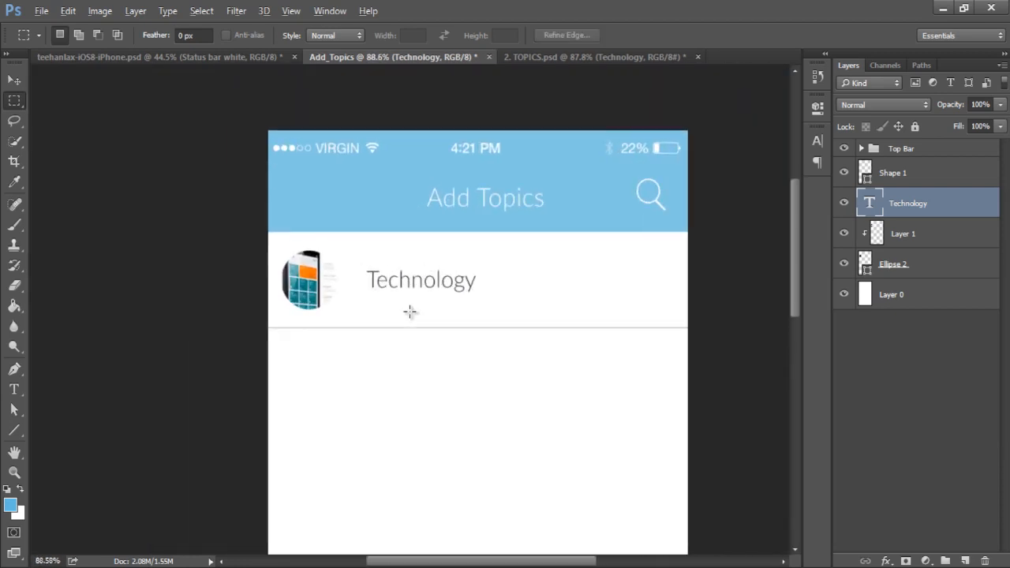
scroll(410, 312, up, 2)
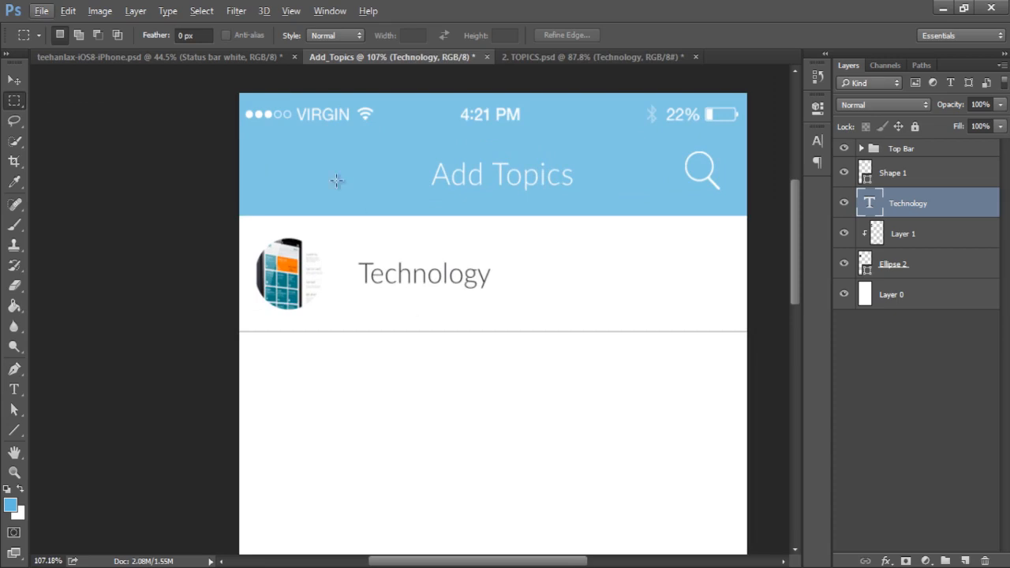
click(14, 79)
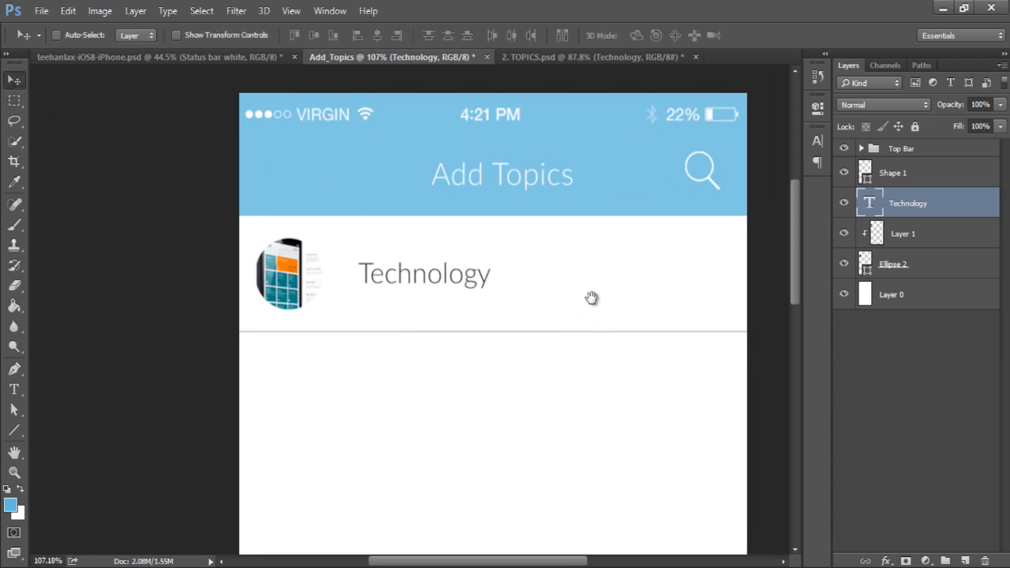
drag(589, 295, 466, 286)
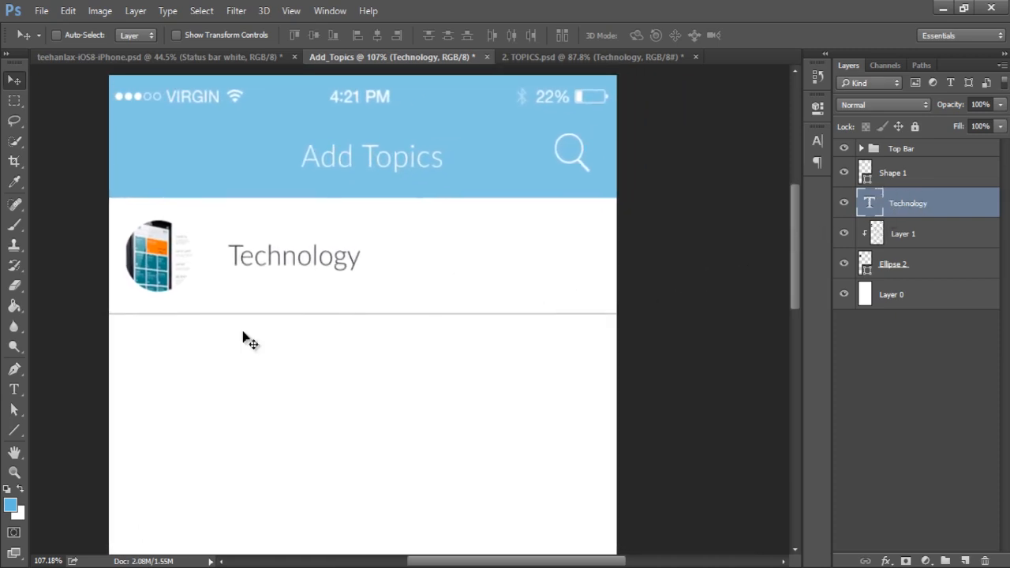
drag(19, 432, 45, 435)
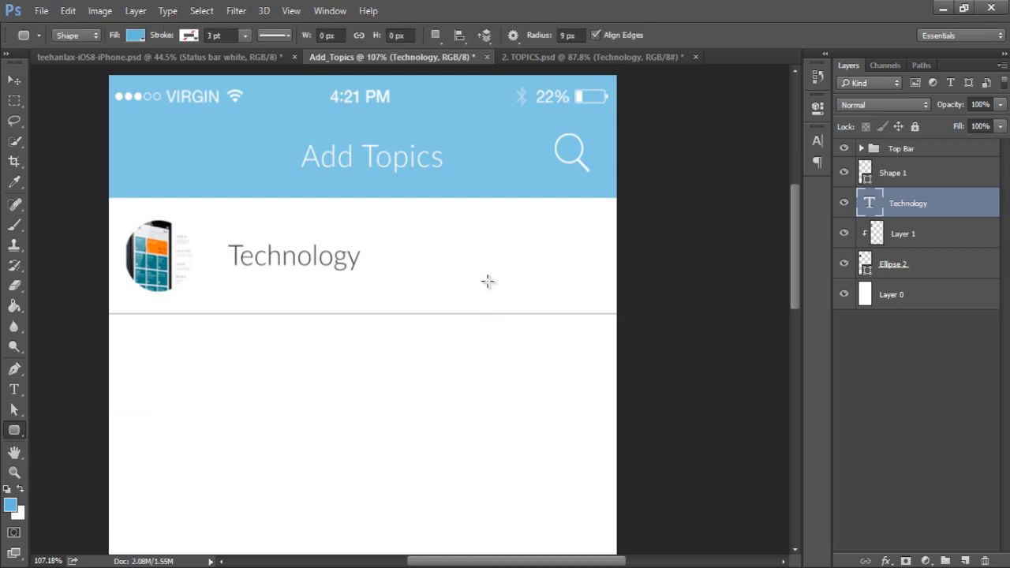
drag(465, 236, 586, 279)
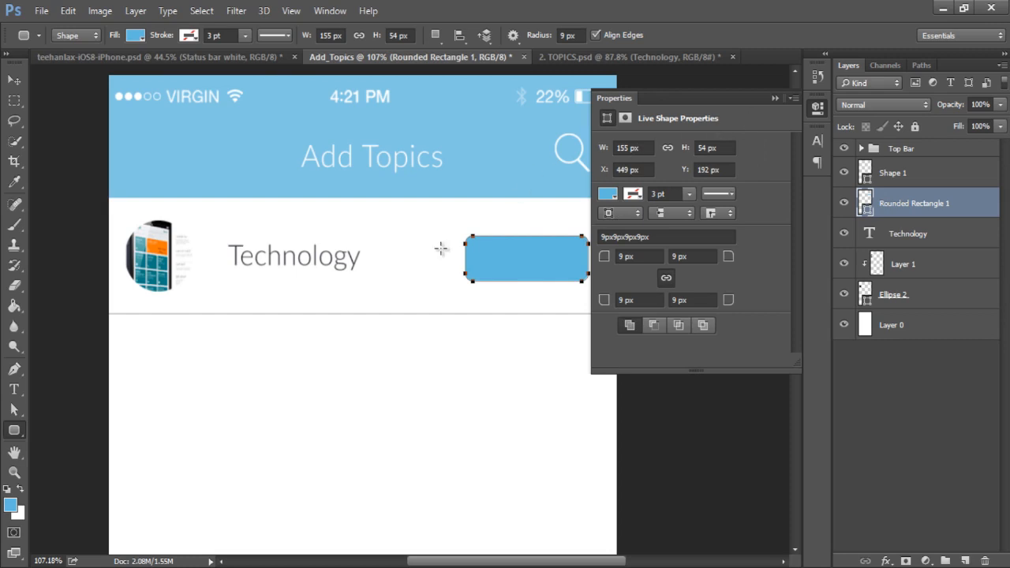
Set the foreground color to the darker blue #3e95b9.
click(607, 194)
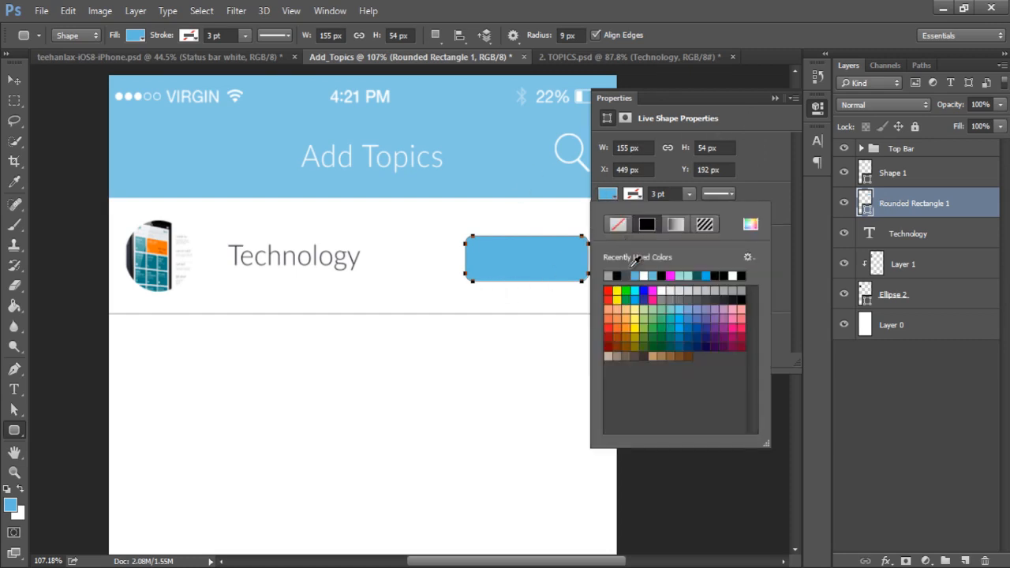
click(11, 506)
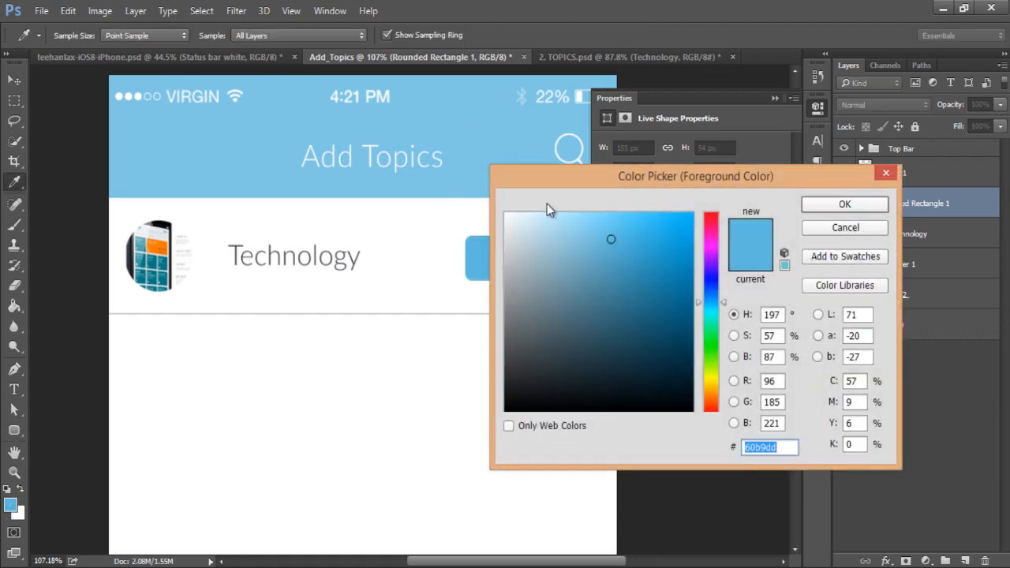
mouse_move(623, 250)
mouse_down()
mouse_move(645, 281)
mouse_move(601, 246)
mouse_move(640, 283)
mouse_move(629, 267)
mouse_up()
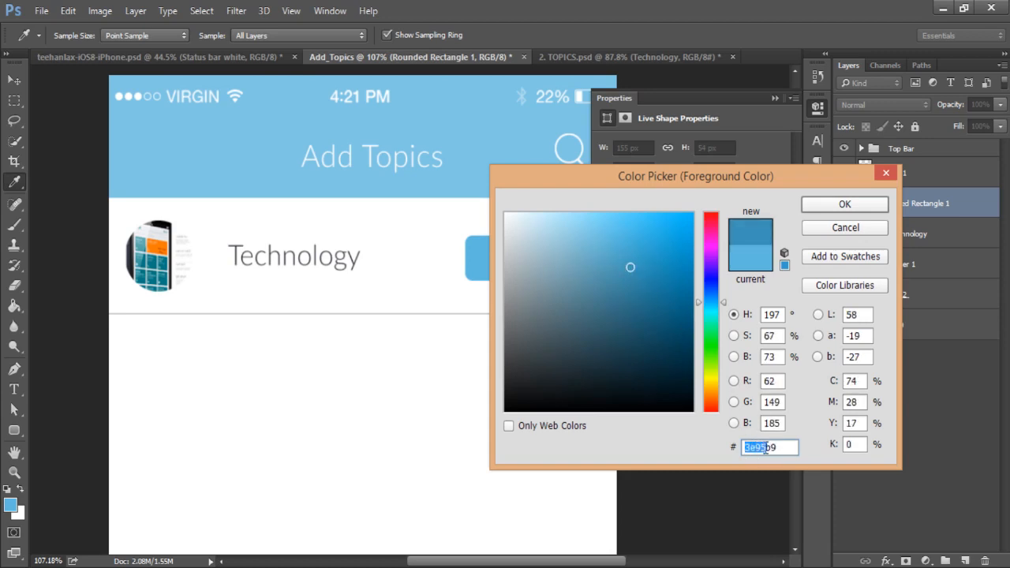
click(829, 213)
Change the rounded rectangle's fill to the darker blue #3e95b9.
click(607, 193)
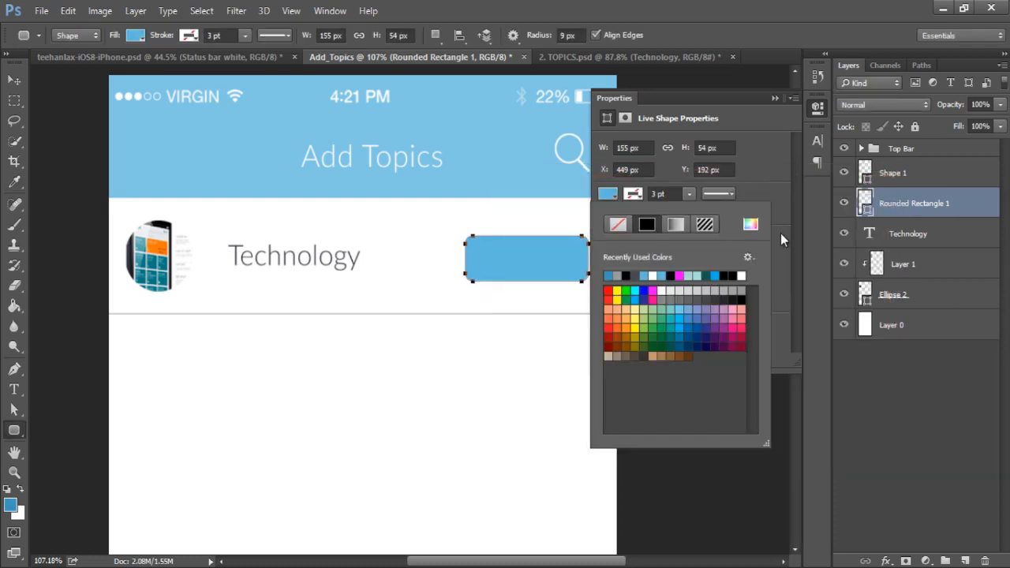
click(751, 224)
text(3e95b9)
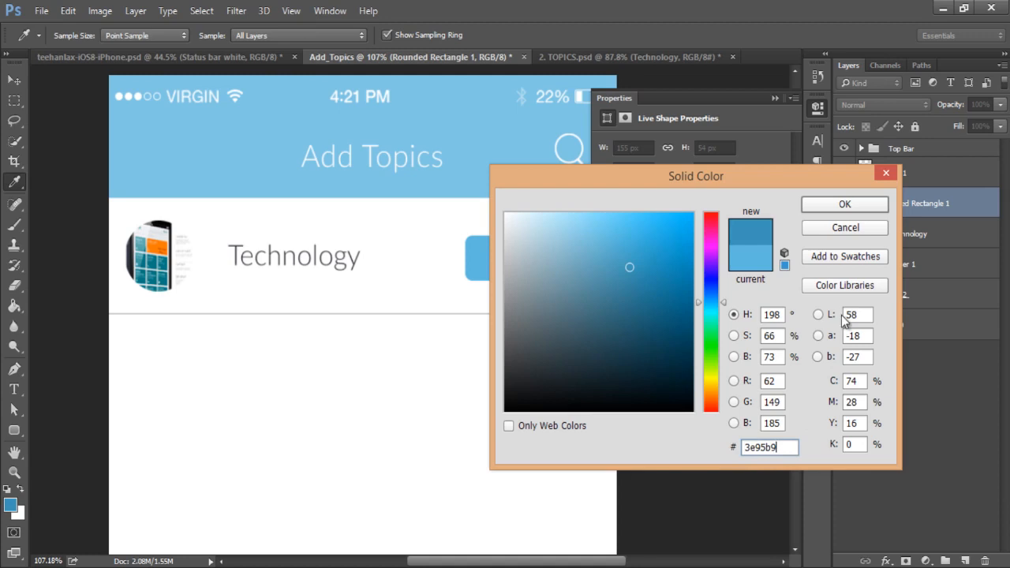
click(817, 206)
click(774, 99)
click(14, 80)
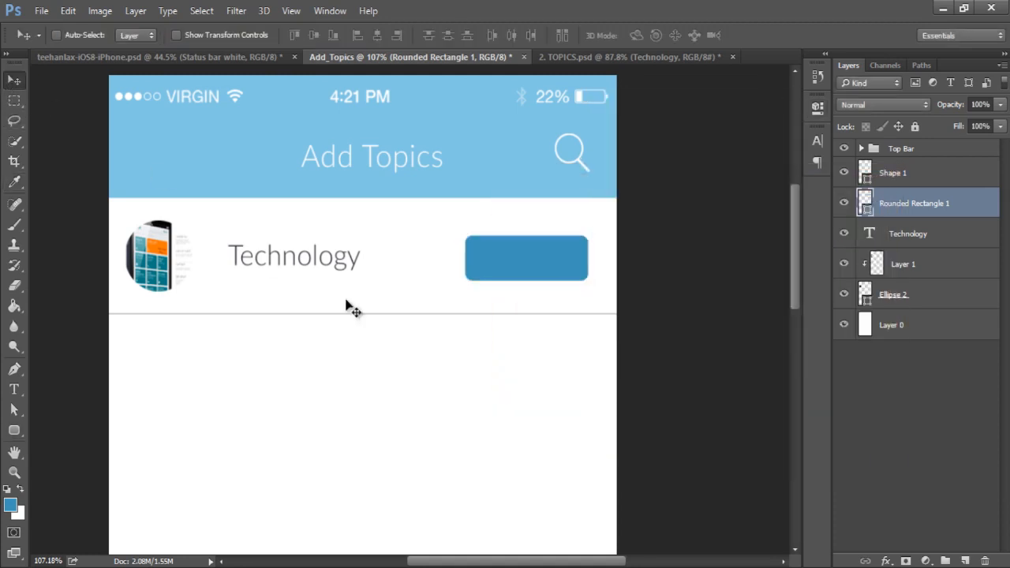
Compare the button's color with the rest of the screen and undo its last fill change.
alt+scroll(480, 422, down, 3)
alt+scroll(480, 424, up, 2)
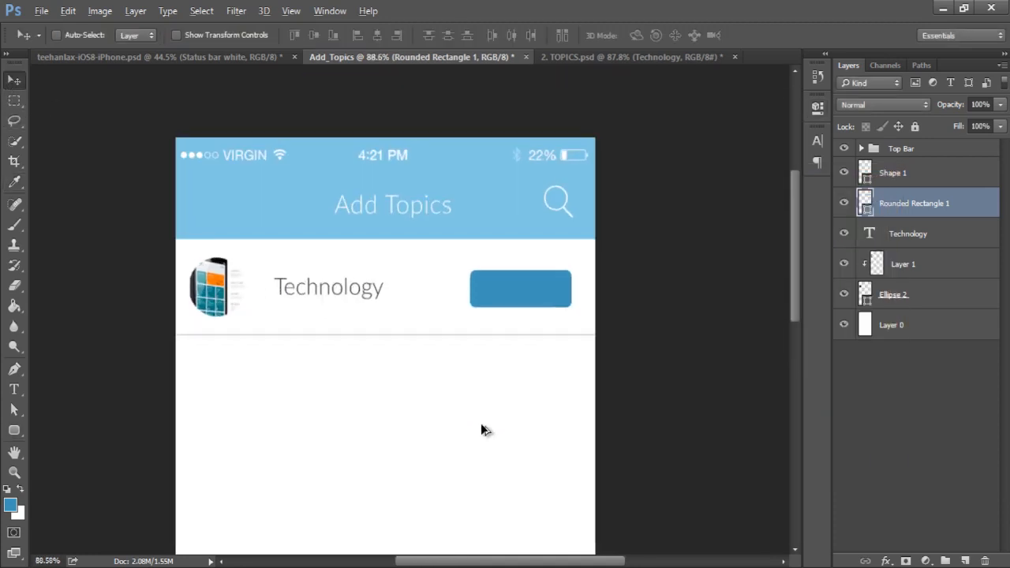
alt+scroll(480, 423, up, 1)
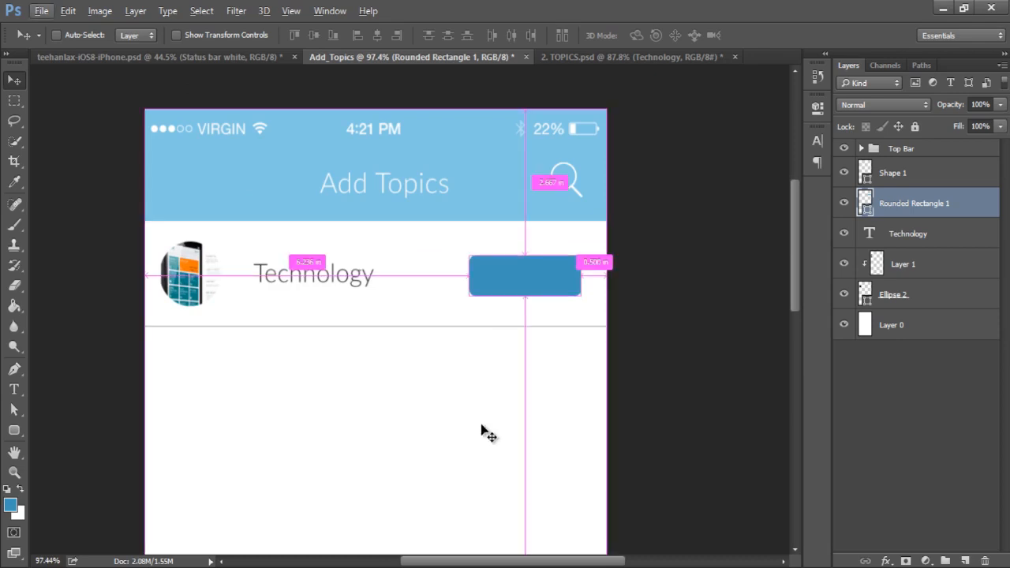
key(ctrl+z)
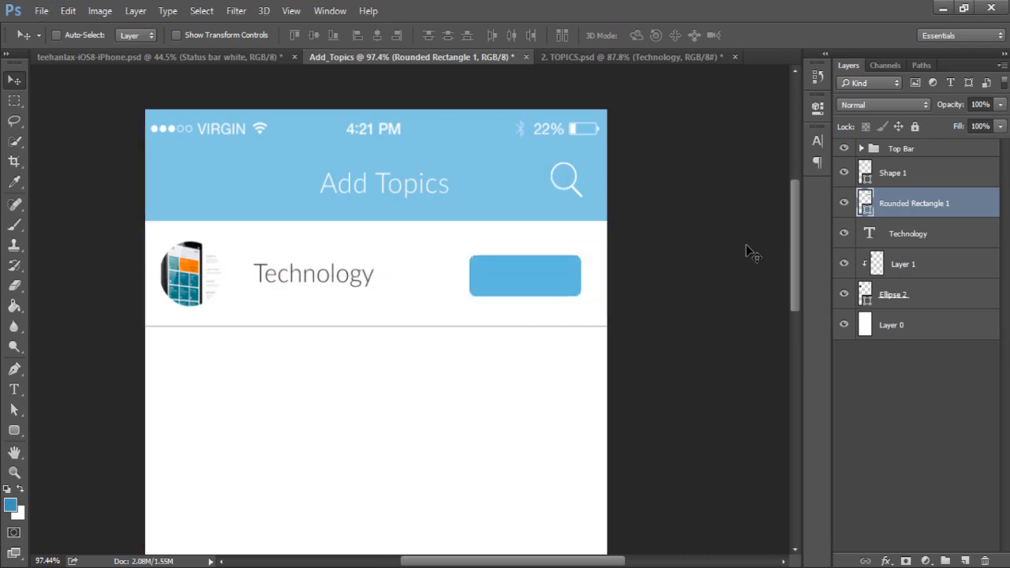
Check the hex code of the rounded rectangle's fill color and close the color picker.
double_click(864, 203)
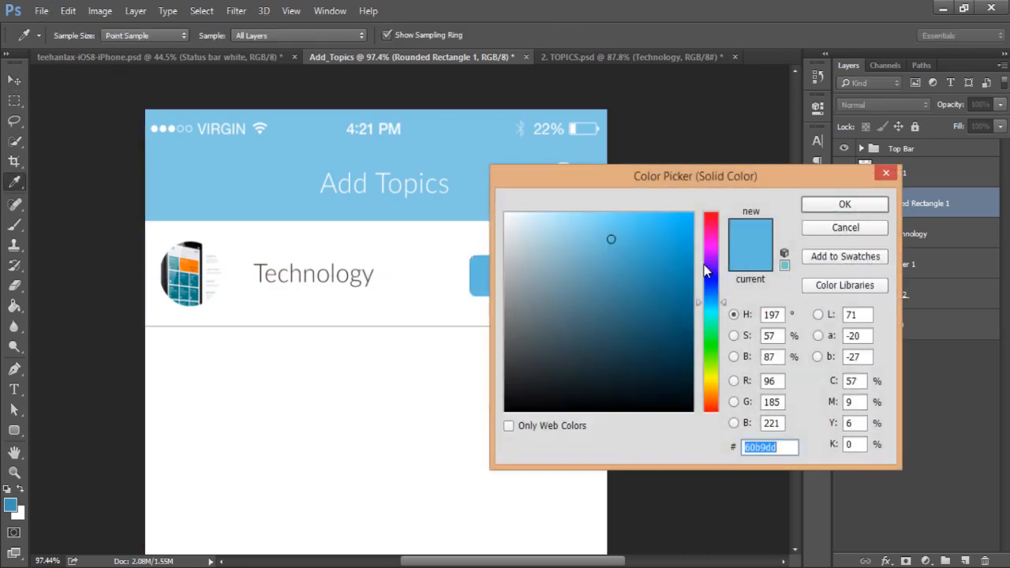
click(748, 448)
drag(763, 449, 781, 448)
click(862, 207)
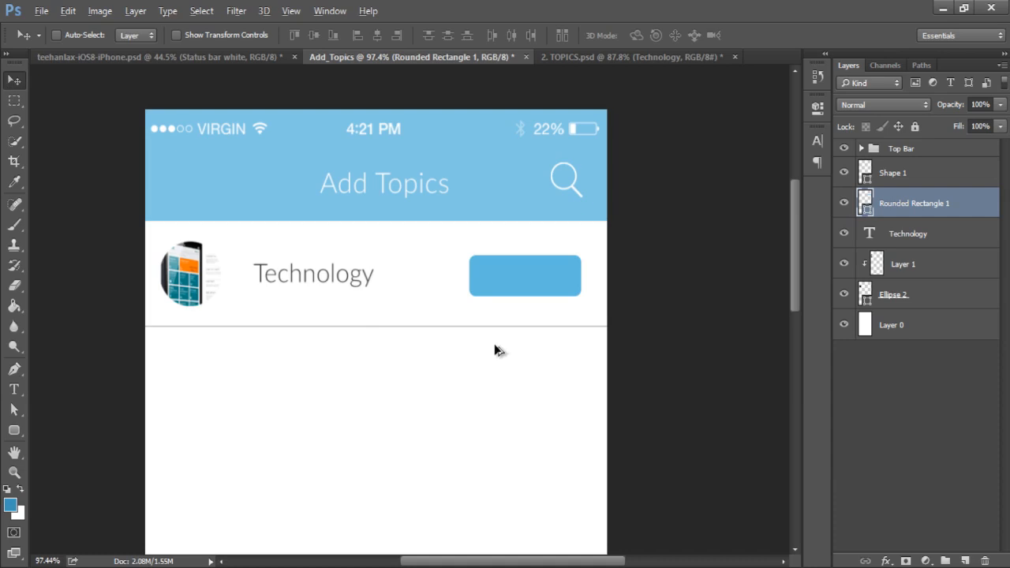
scroll(494, 344, up, 2)
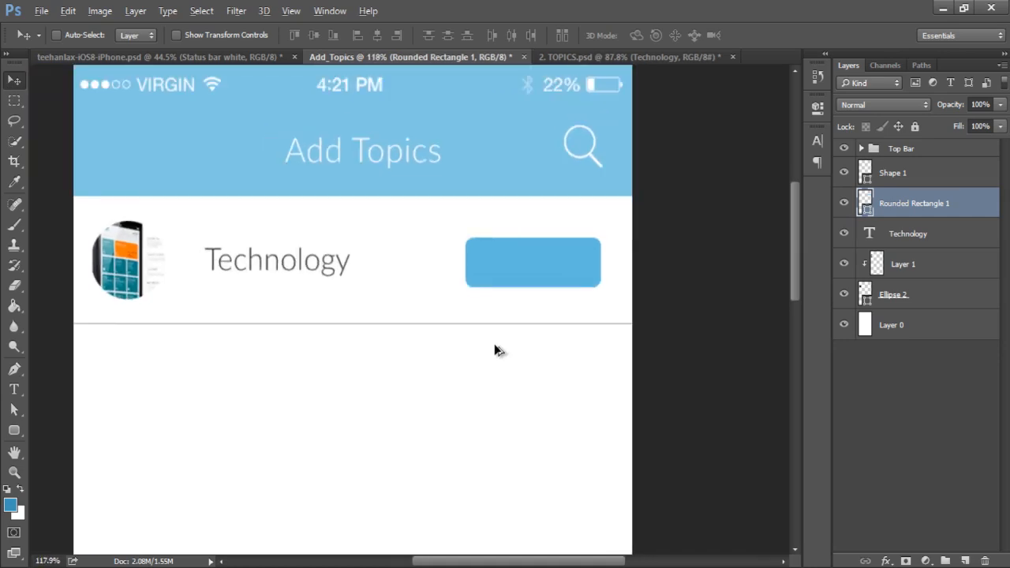
scroll(494, 343, down, 1)
scroll(493, 343, up, 1)
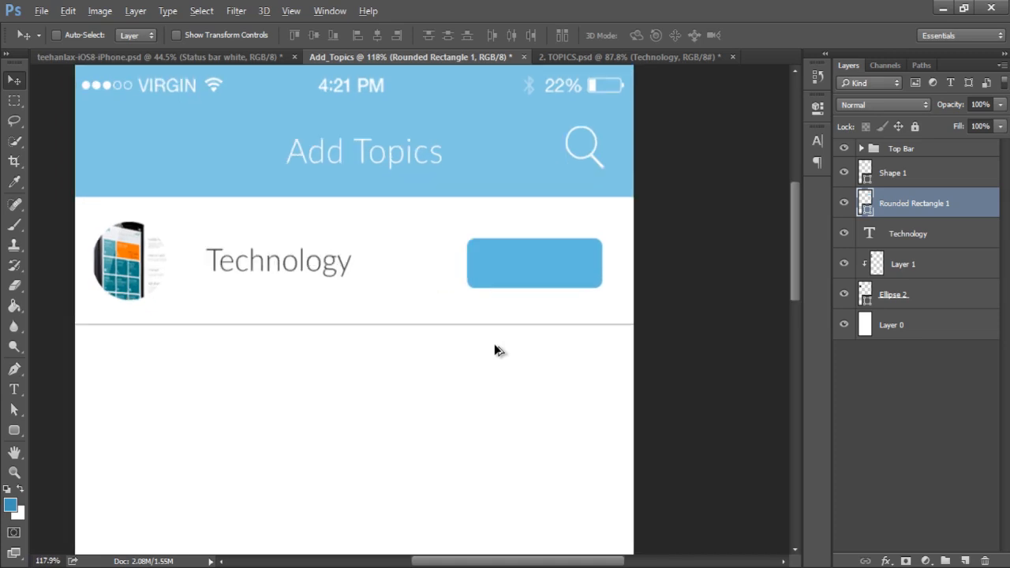
scroll(493, 343, up, 1)
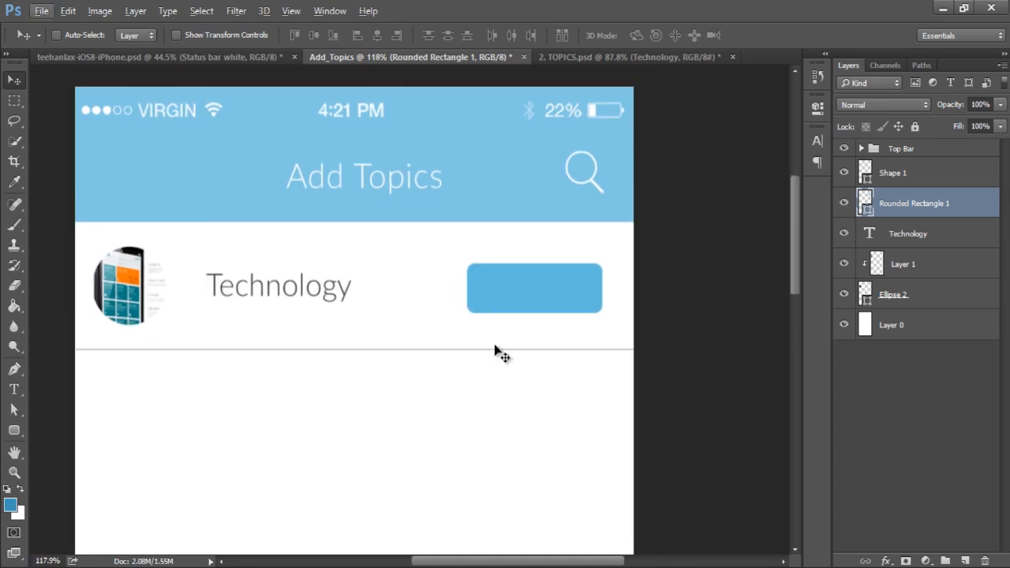
scroll(540, 338, down, 2)
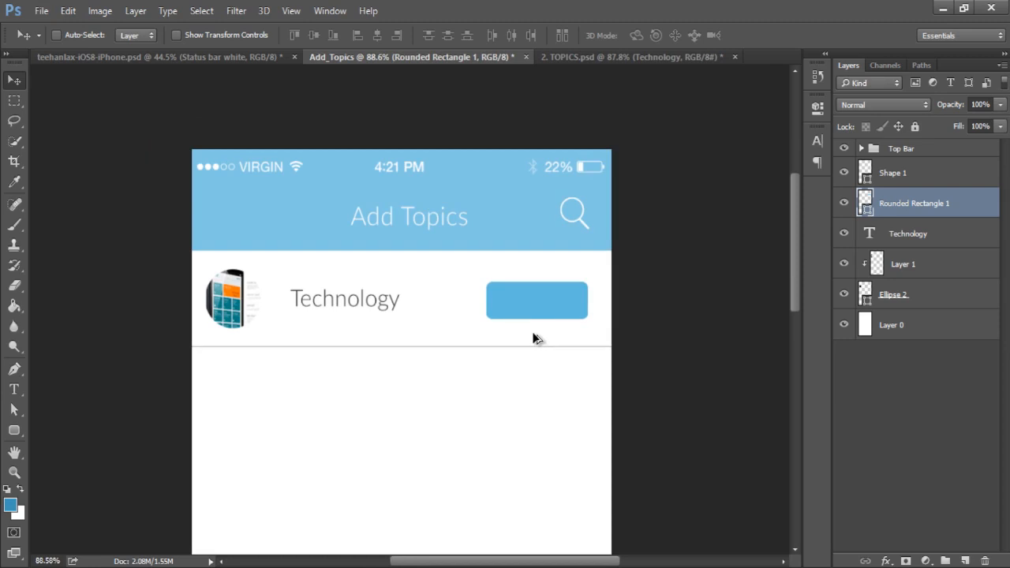
scroll(533, 339, up, 2)
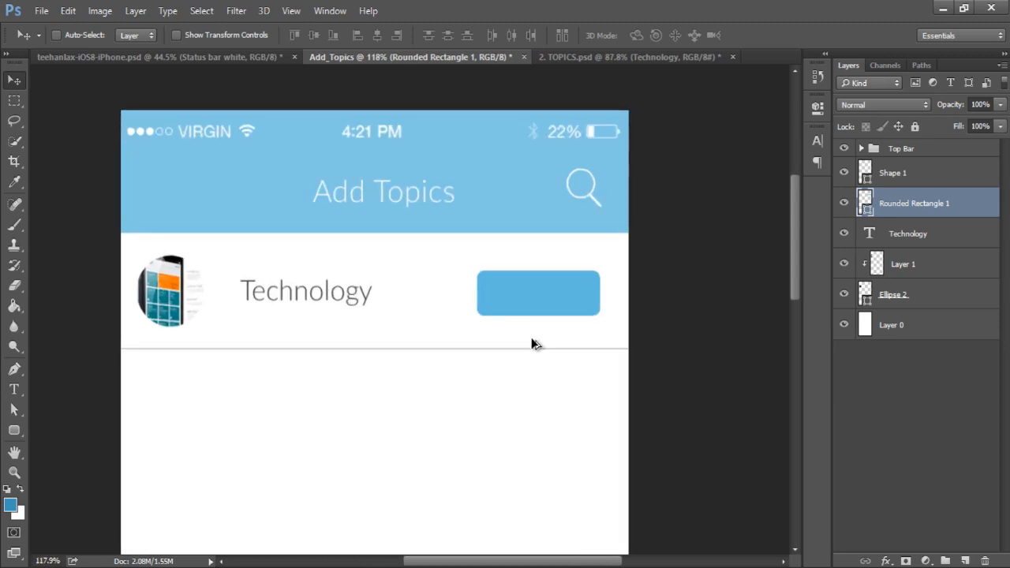
scroll(533, 343, up, 1)
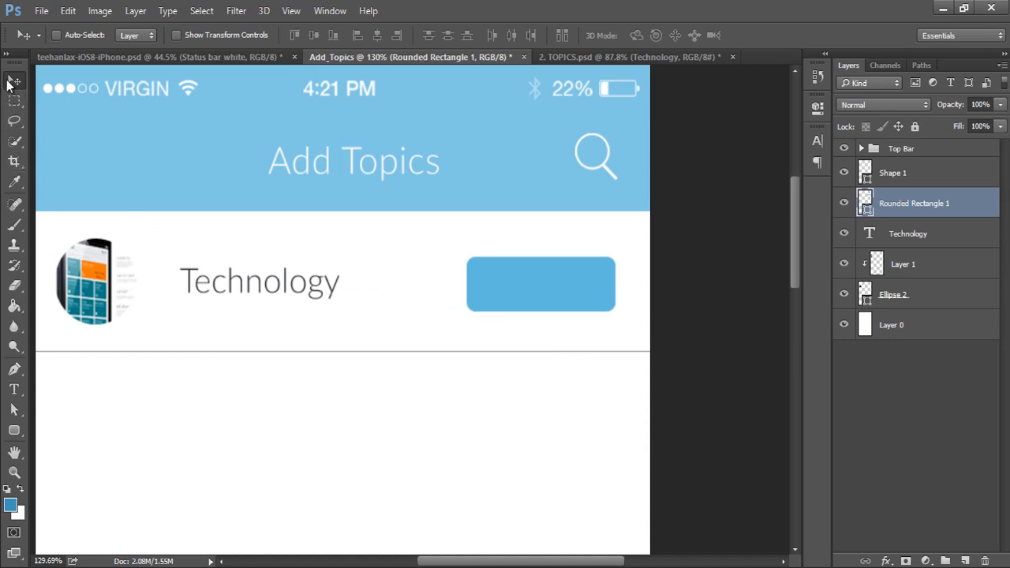
Add the text "FOLLOW" in Lato Light 34 pt on the blue button and shift it to fit inside.
click(15, 389)
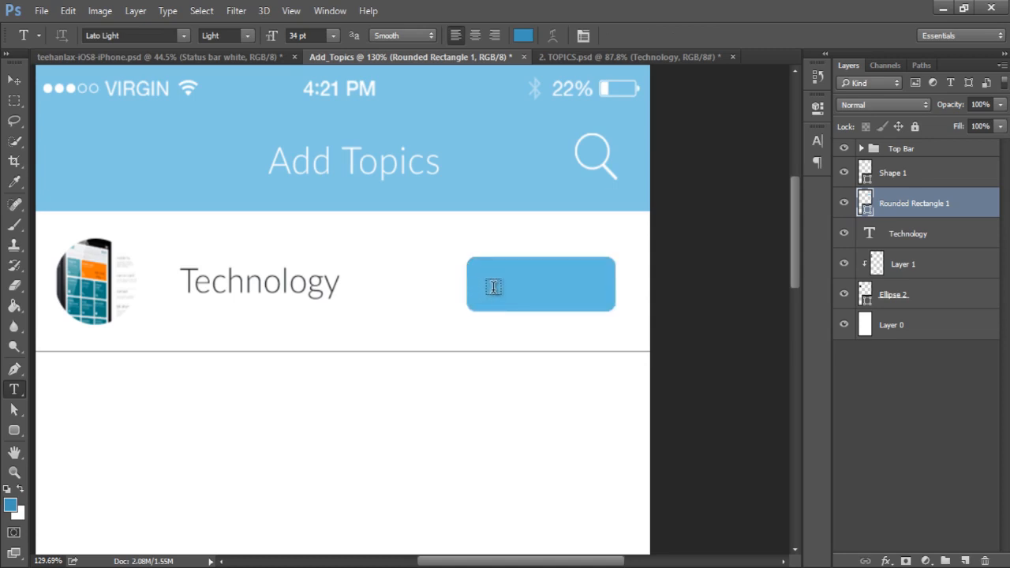
click(490, 285)
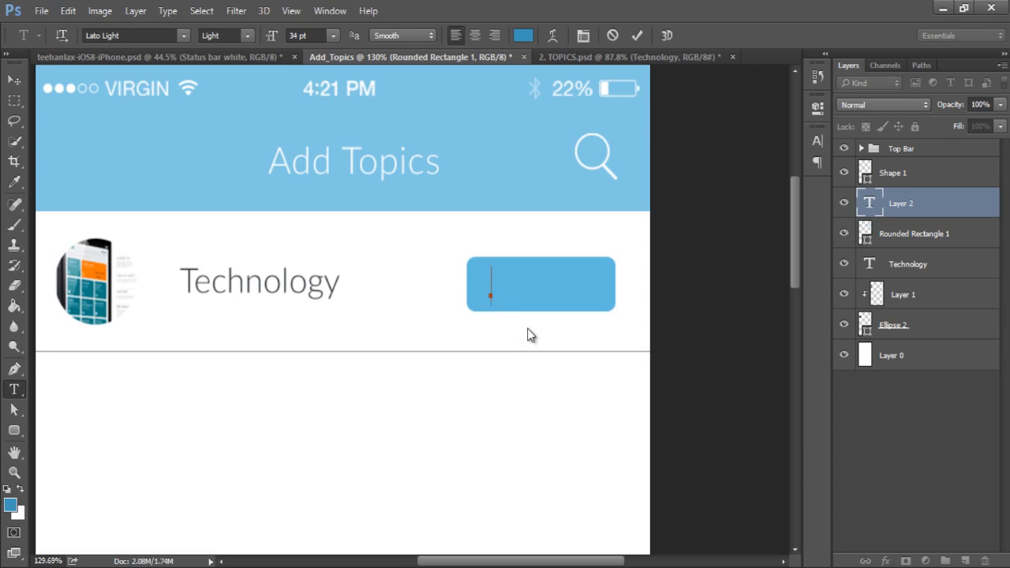
text(FOLLOW)
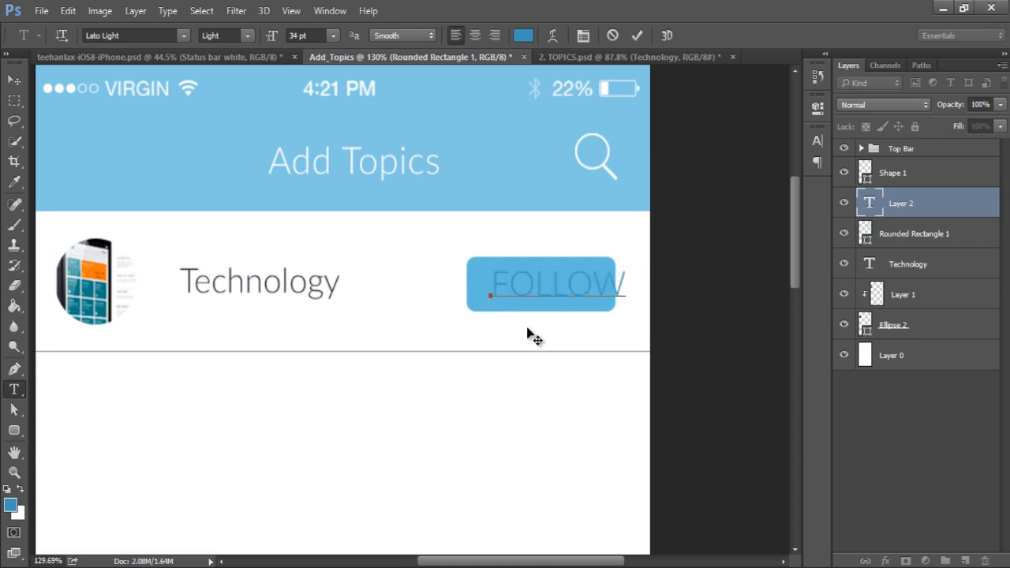
drag(523, 329, 508, 327)
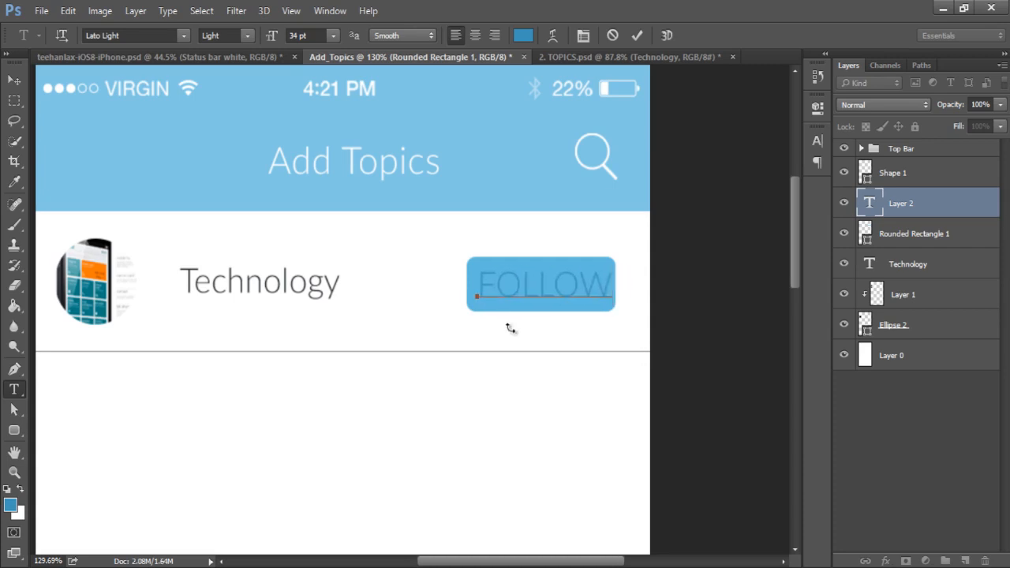
Change the color of the whole "FOLLOW" text to white #ffffff.
key(ctrl+a)
click(527, 38)
text(ffffff)
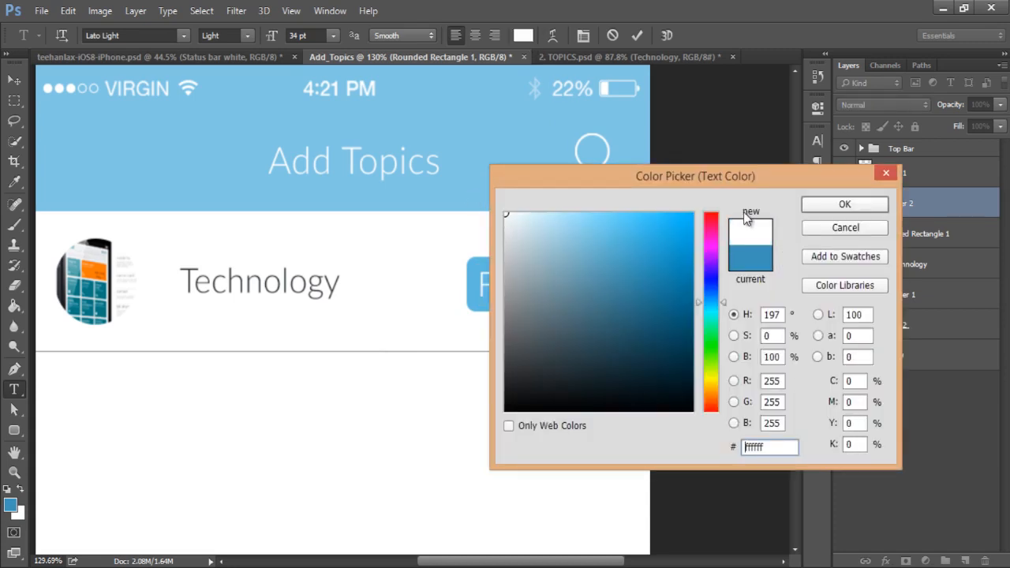
click(857, 202)
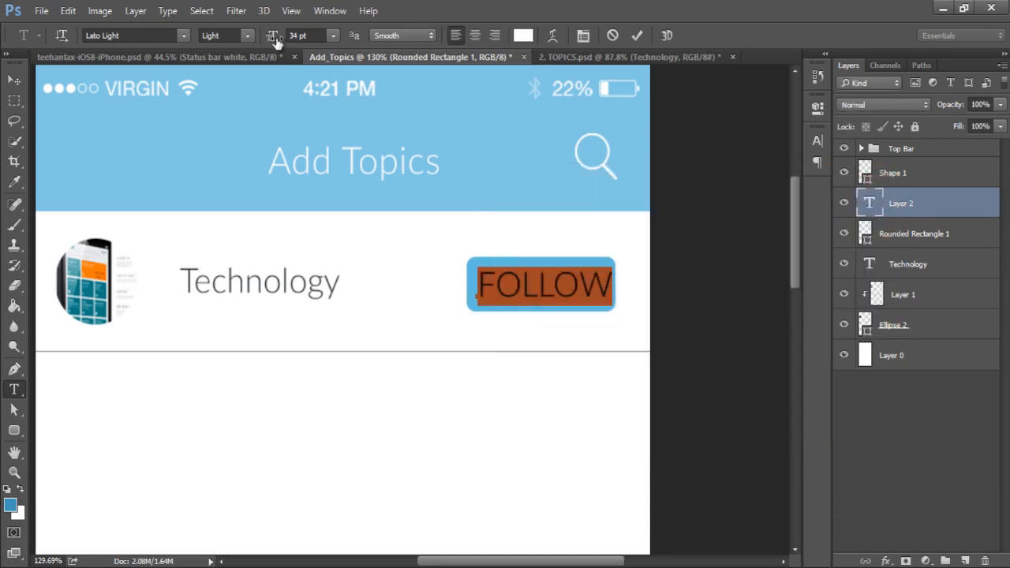
Set the "FOLLOW" text size to 25 pt and center the label on the blue button, leaving no layer selected.
drag(276, 41, 270, 42)
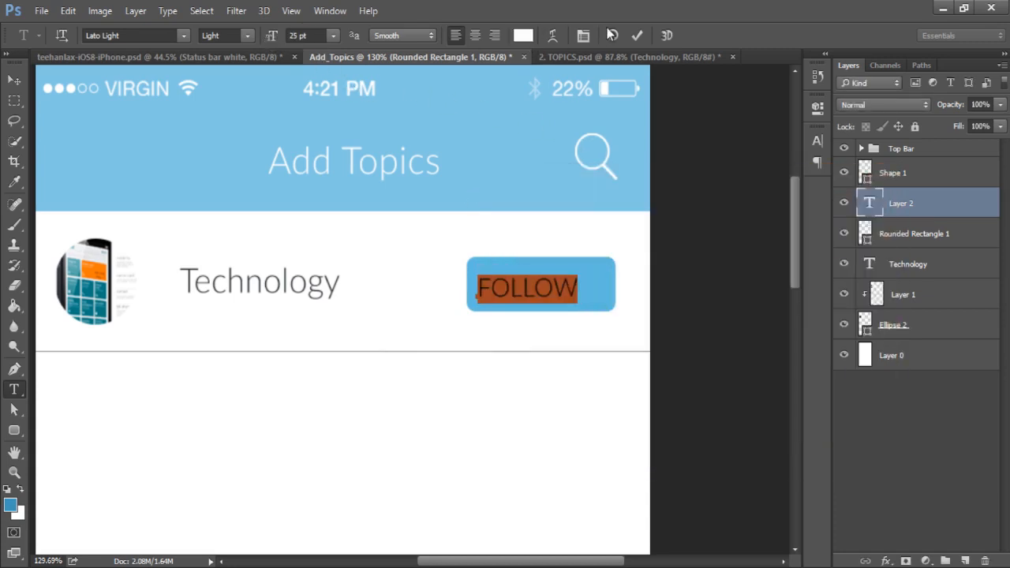
click(636, 35)
key(v)
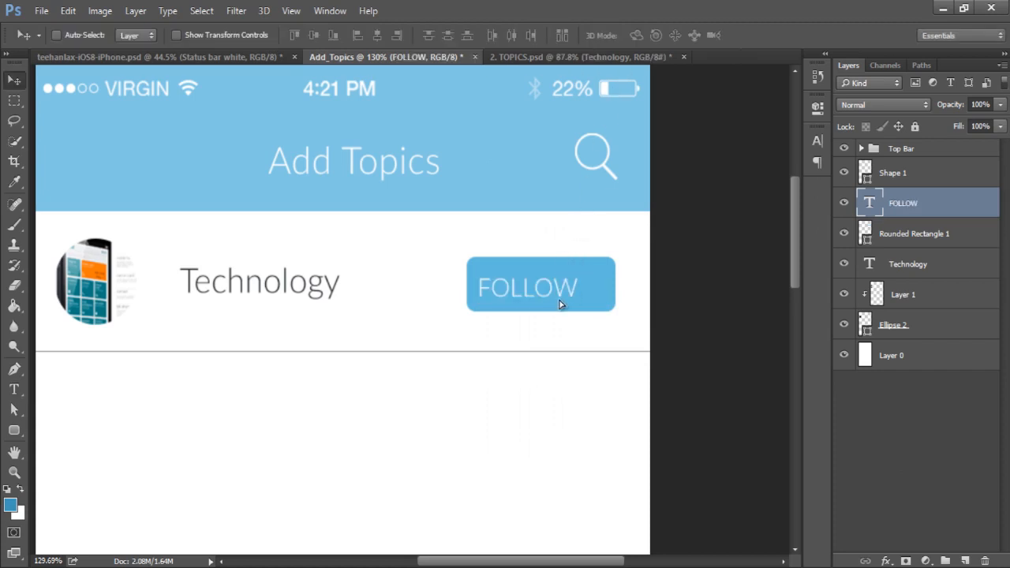
drag(559, 299, 566, 298)
key(ctrl+0)
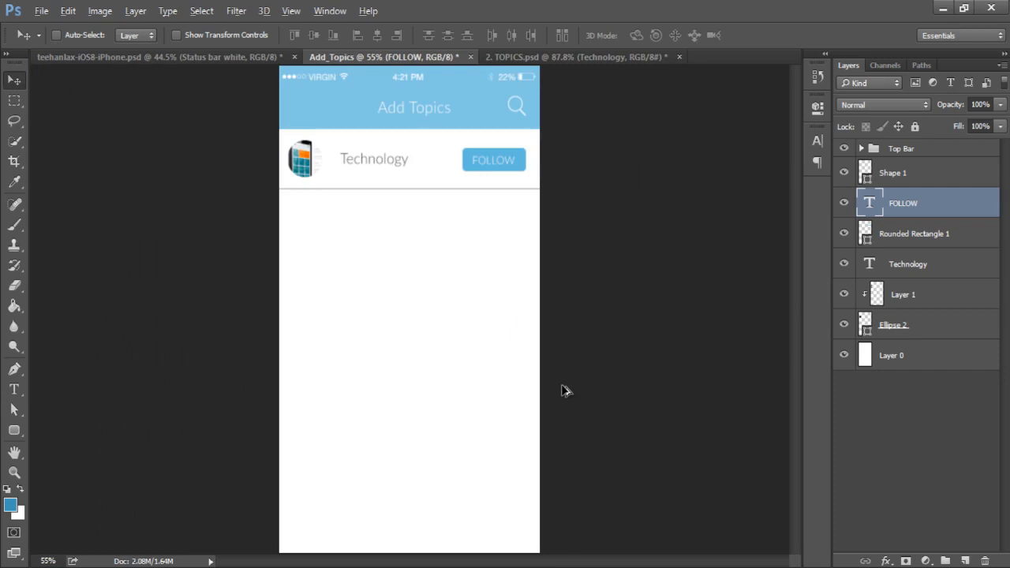
click(949, 421)
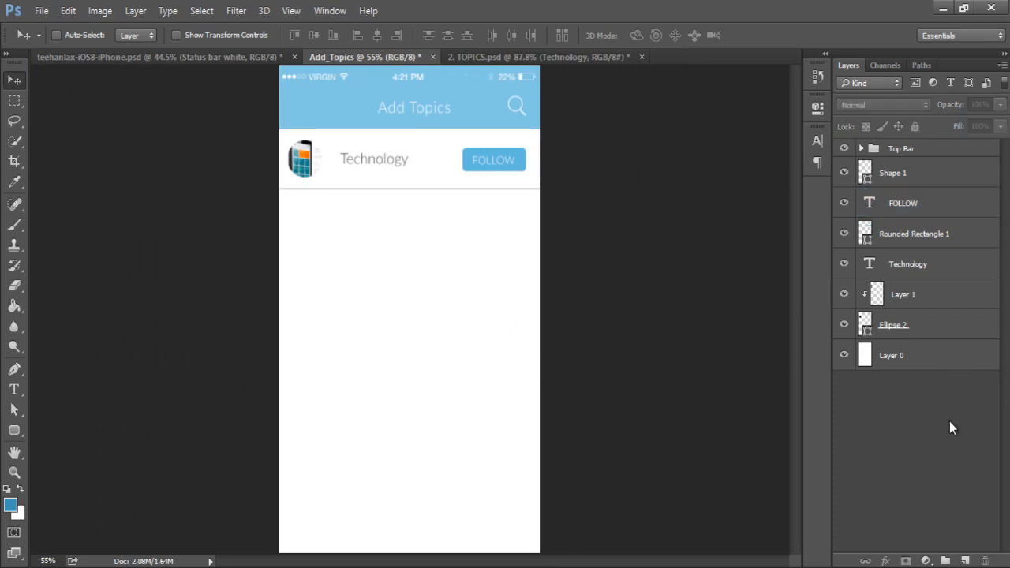
Examine the Technology row and its FOLLOW button up close and within the whole Add Topics screen.
scroll(428, 183, up, 9)
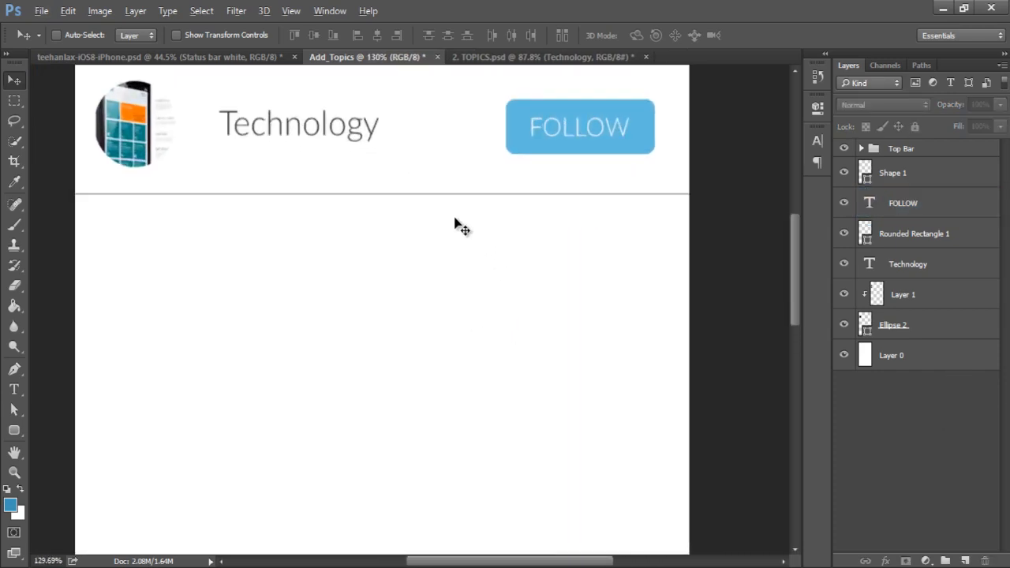
scroll(454, 219, down, 7)
scroll(544, 323, down, 1)
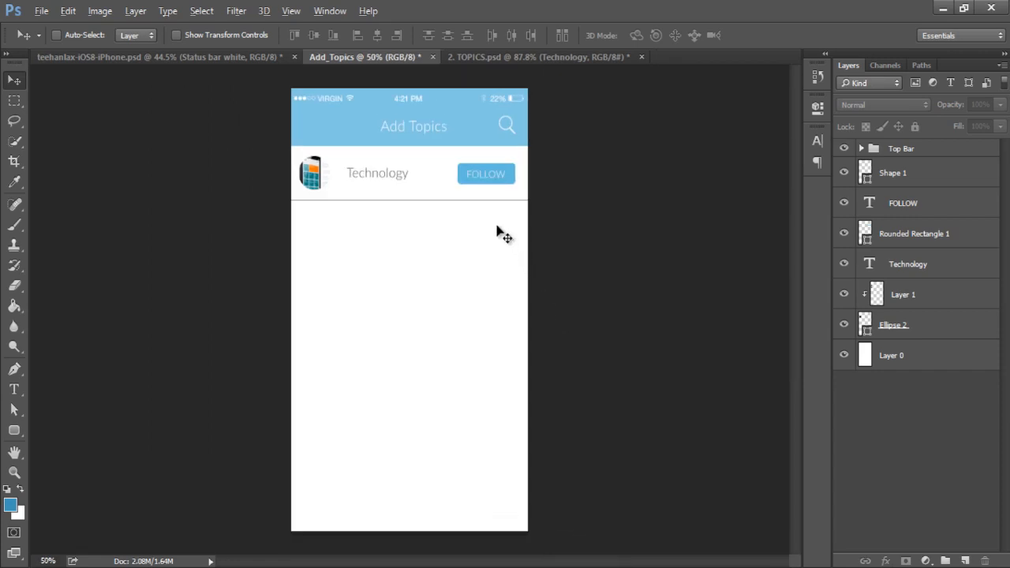
scroll(505, 224, up, 3)
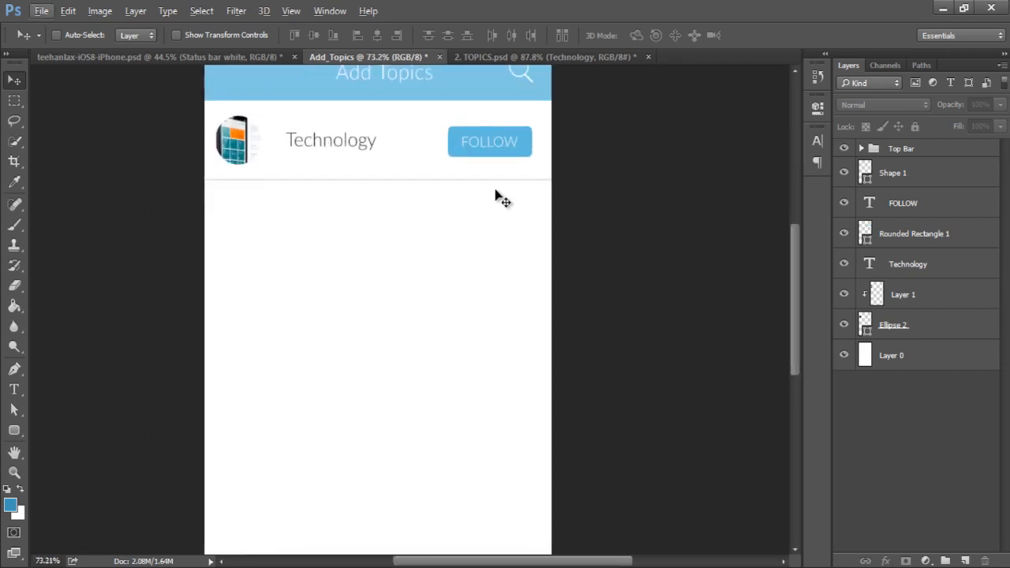
drag(489, 174, 495, 269)
scroll(521, 296, up, 2)
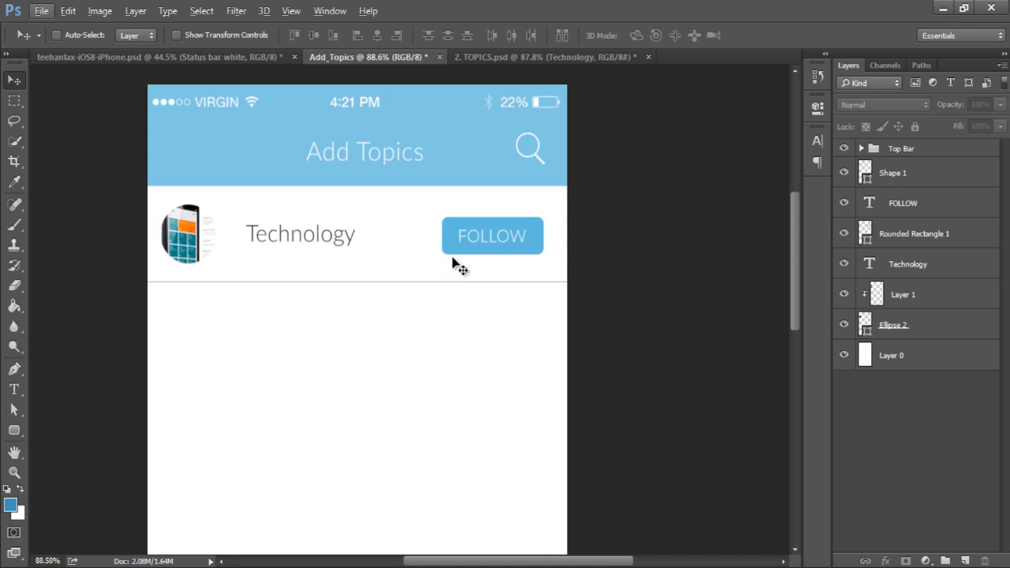
scroll(416, 360, down, 3)
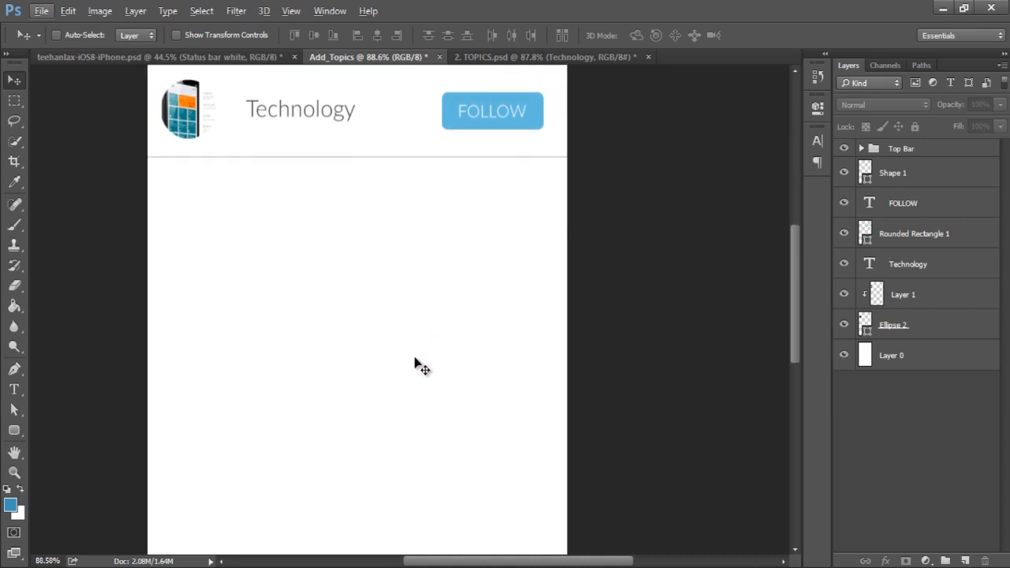
scroll(416, 361, down, 5)
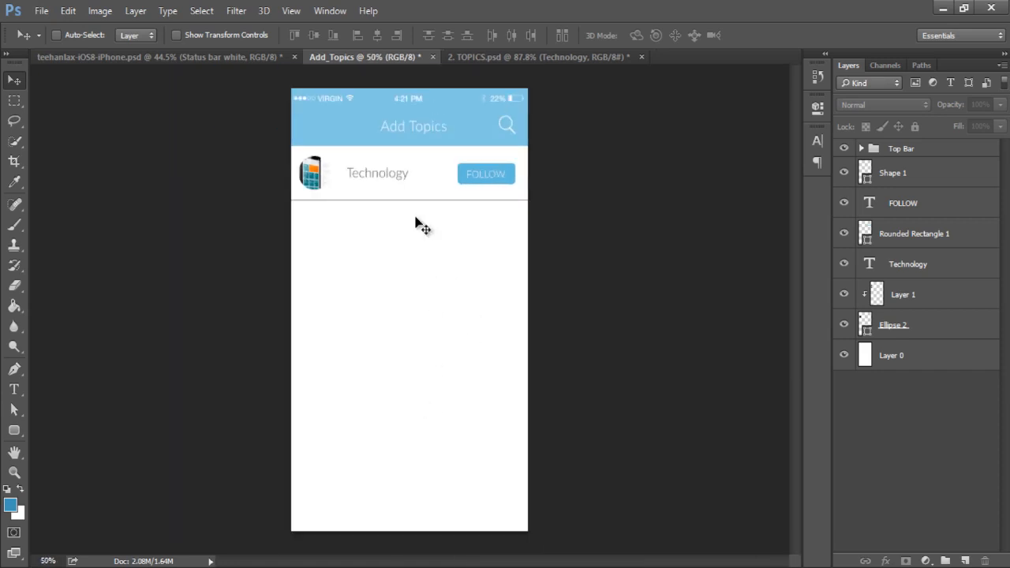
scroll(489, 291, up, 4)
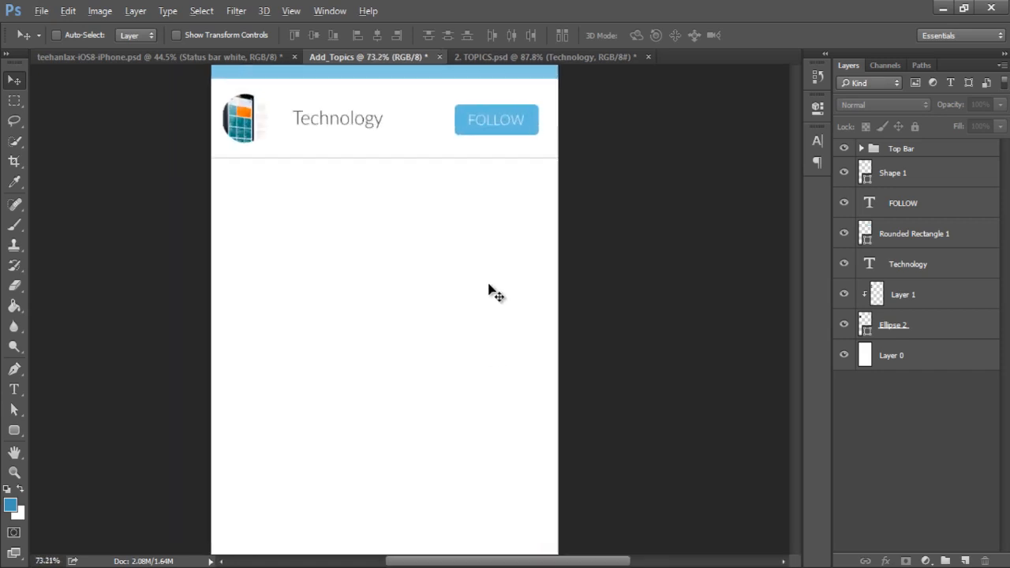
scroll(498, 286, up, 3)
scroll(509, 180, up, 3)
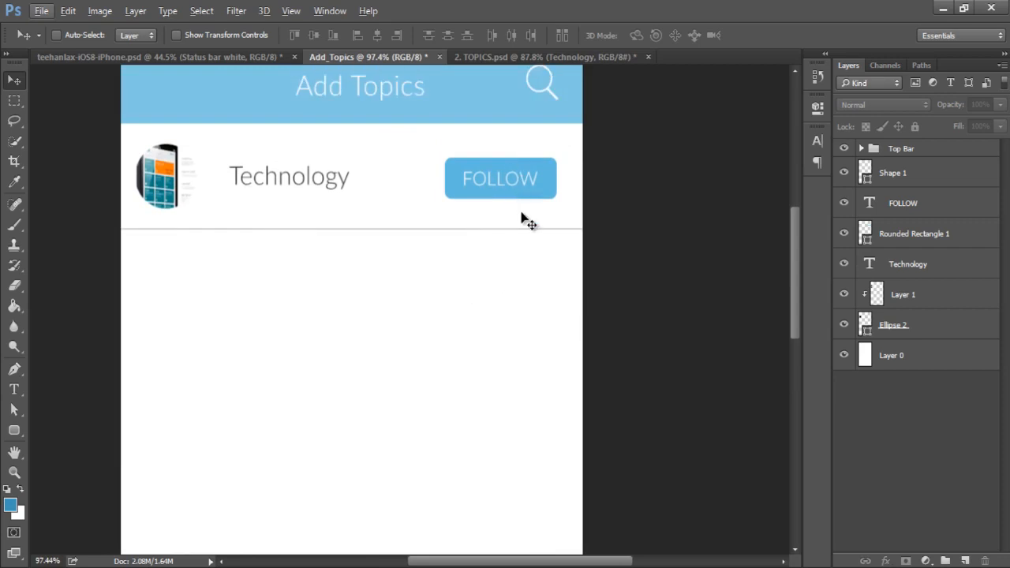